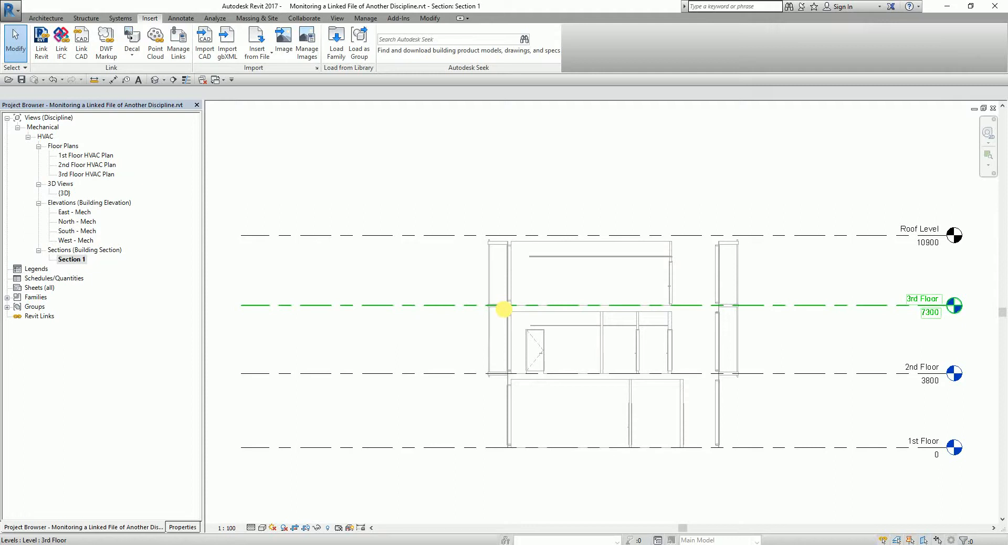
Link the Revit file m_struct.rvt into the project with Auto - Origin to Origin positioning
{"action": "left_click", "coordinate": [323, 210]}
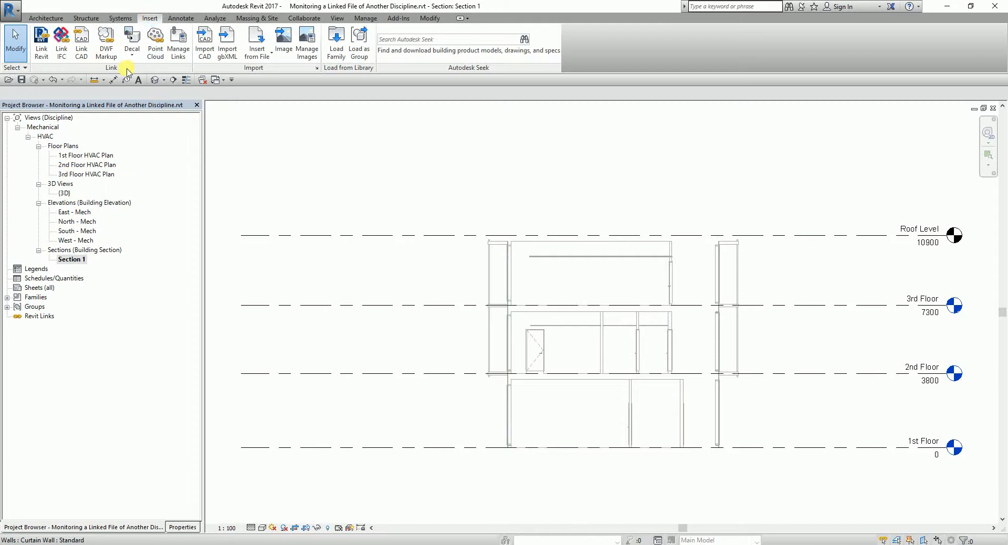
{"action": "left_click", "coordinate": [46, 50]}
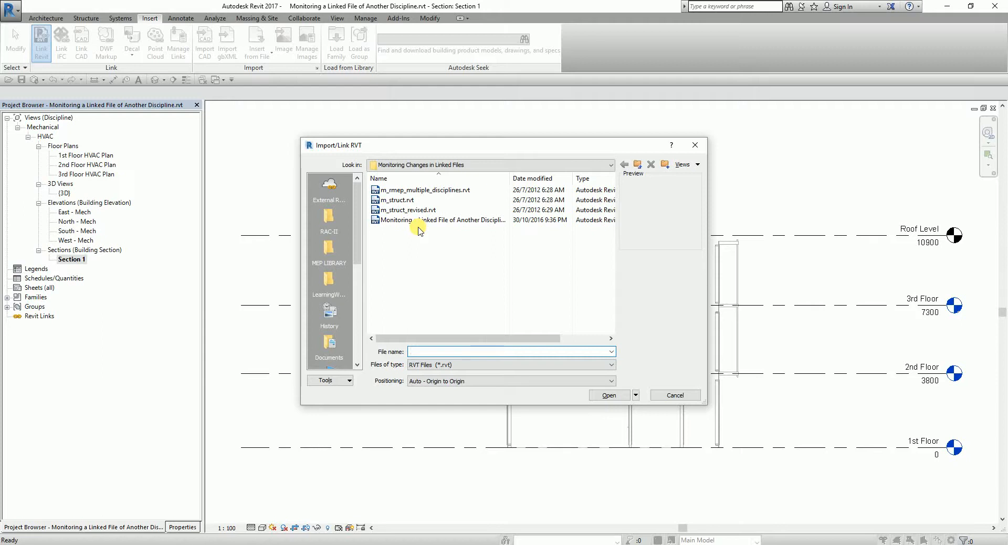
{"action": "left_click", "coordinate": [399, 202]}
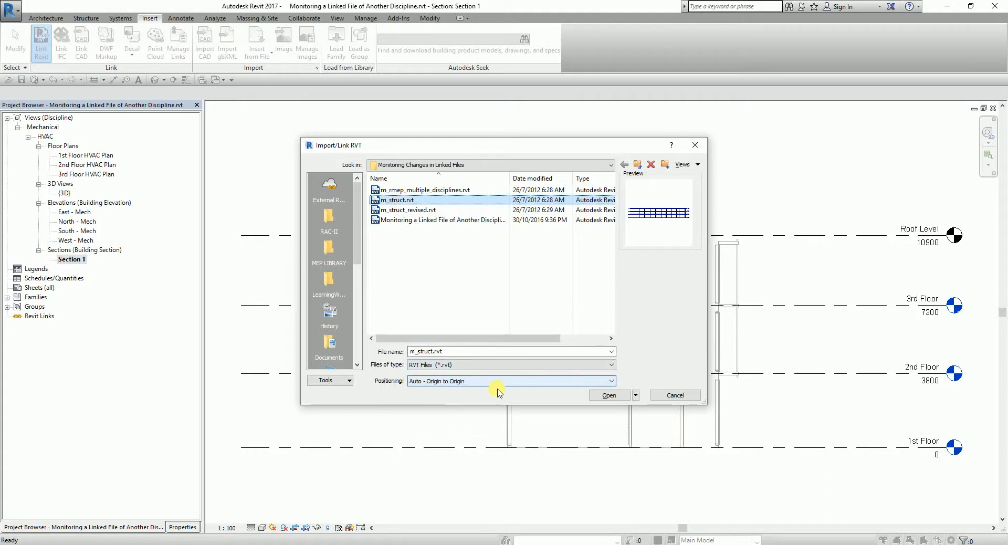
{"action": "left_click", "coordinate": [607, 397]}
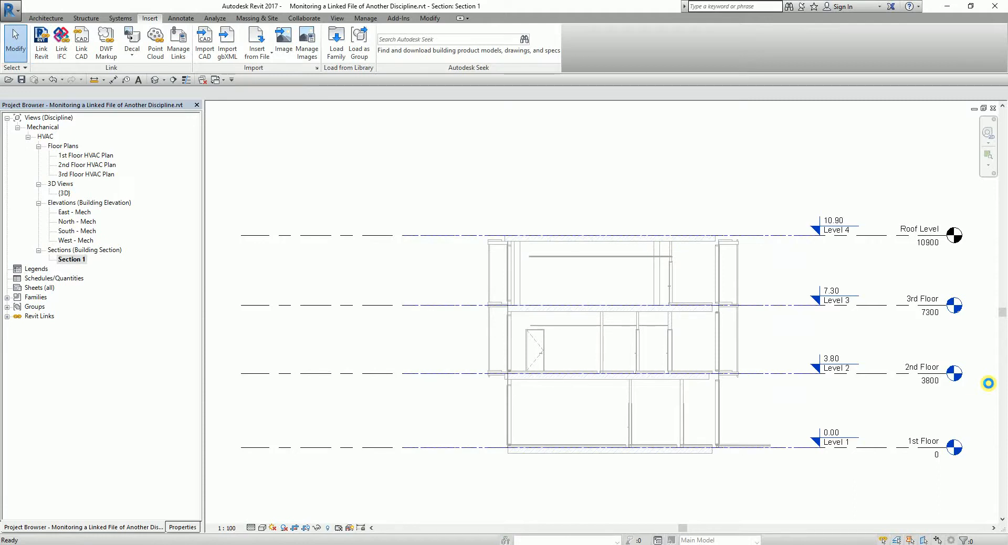
Examine the linked structural model in the section, highlighting it to compare its levels with the host project's levels
{"action": "middle_click_drag", "start_coordinate": [919, 189], "coordinate": [729, 184]}
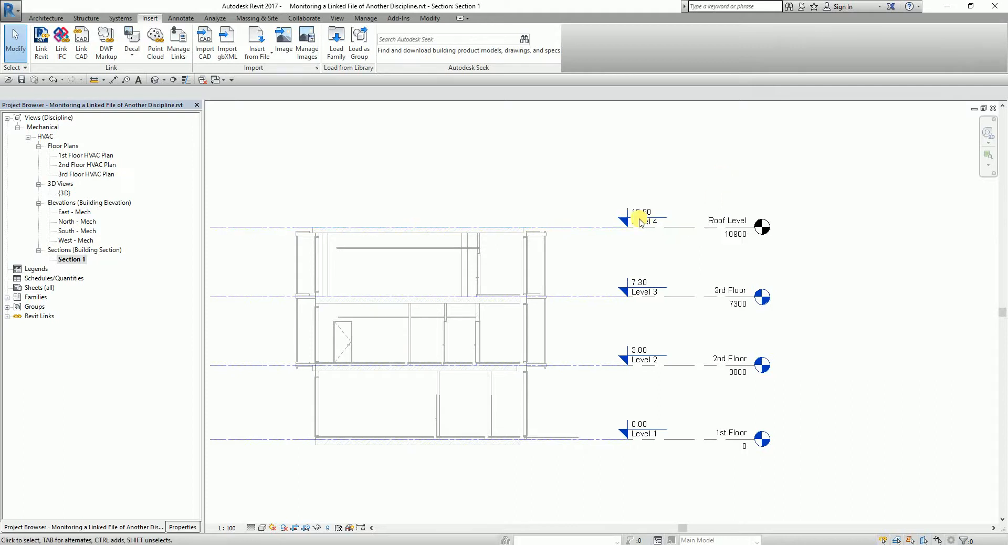
{"action": "scroll", "coordinate": [623, 216], "scroll_direction": "down", "scroll_amount": 2}
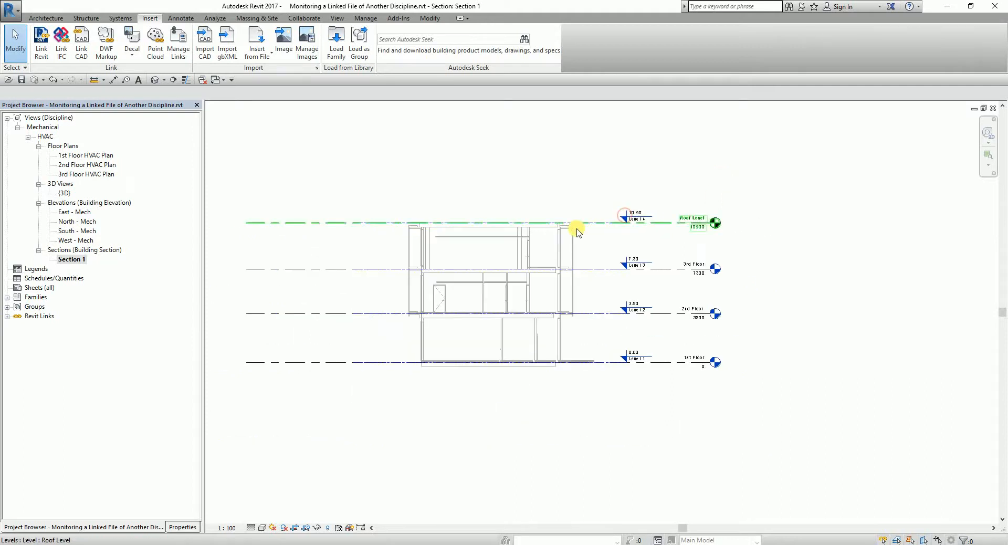
{"action": "left_click", "coordinate": [543, 232]}
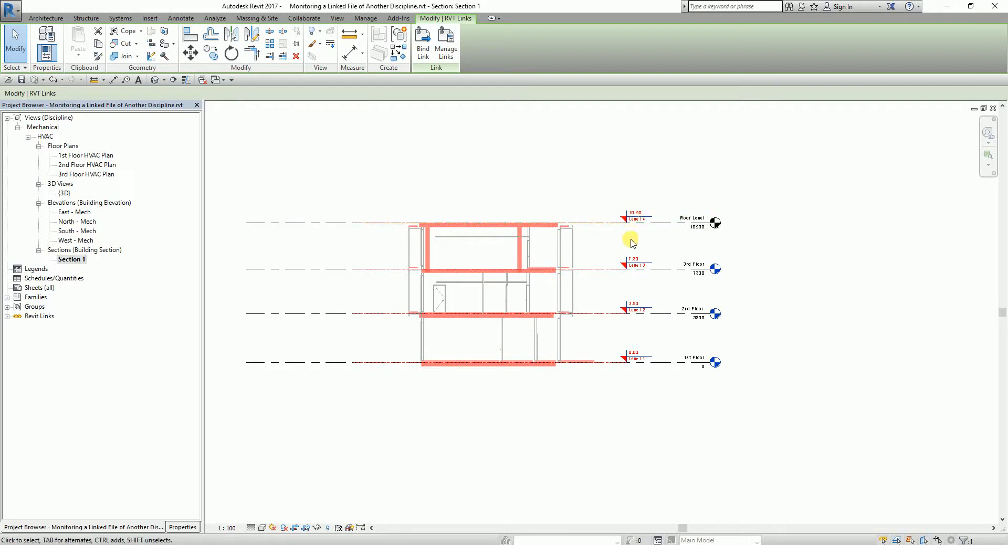
{"action": "left_click", "coordinate": [662, 176]}
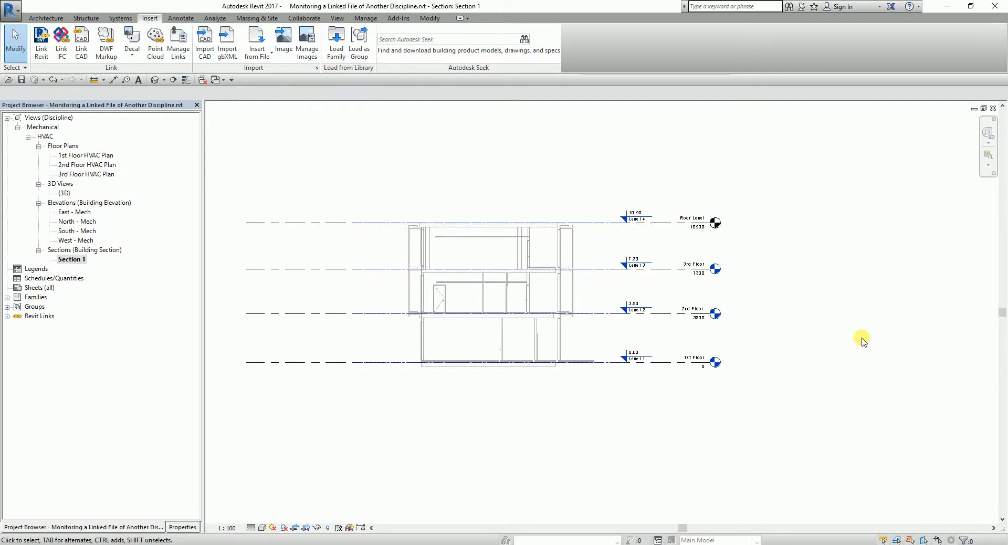
{"action": "scroll", "coordinate": [720, 260], "scroll_direction": "up", "scroll_amount": 1}
{"action": "middle_click_drag", "start_coordinate": [720, 260], "coordinate": [731, 268]}
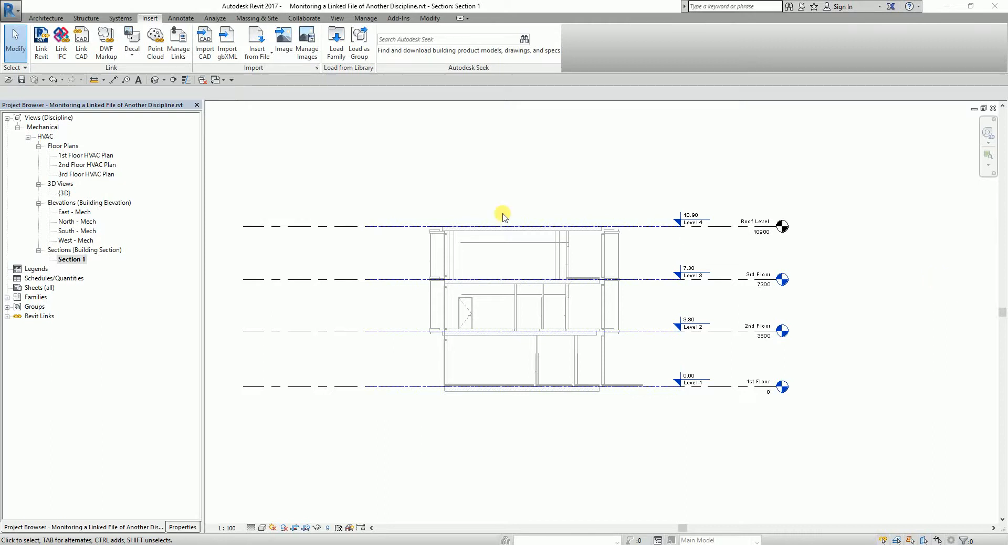
Start Copy/Monitor with the Select Link option on the linked structural model in the section
{"action": "left_click", "coordinate": [309, 19]}
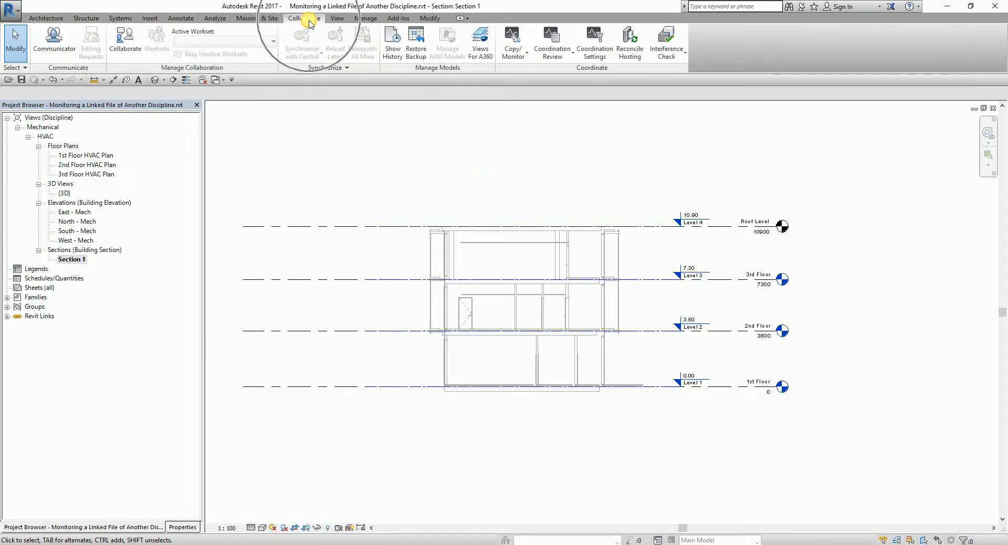
{"action": "left_click", "coordinate": [517, 62]}
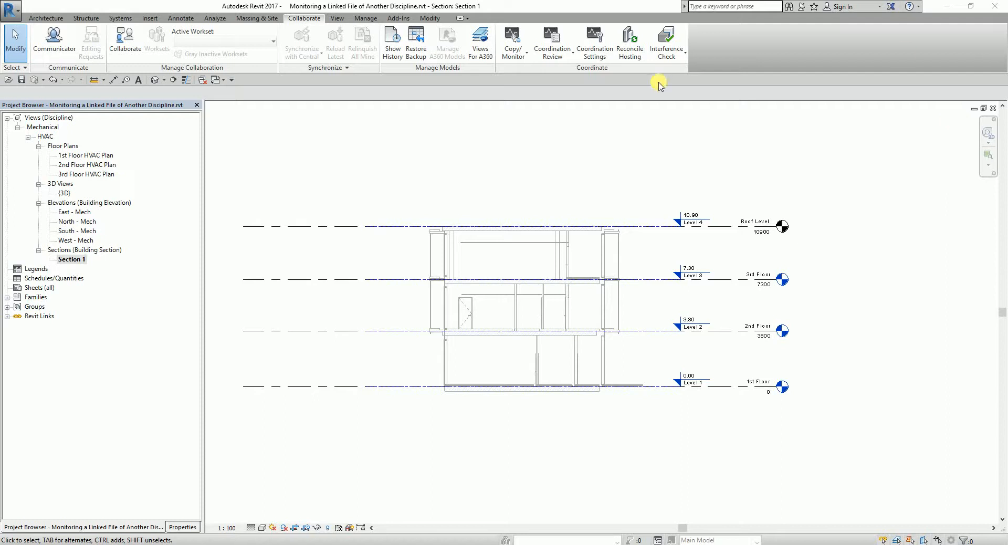
{"action": "left_click", "coordinate": [523, 56]}
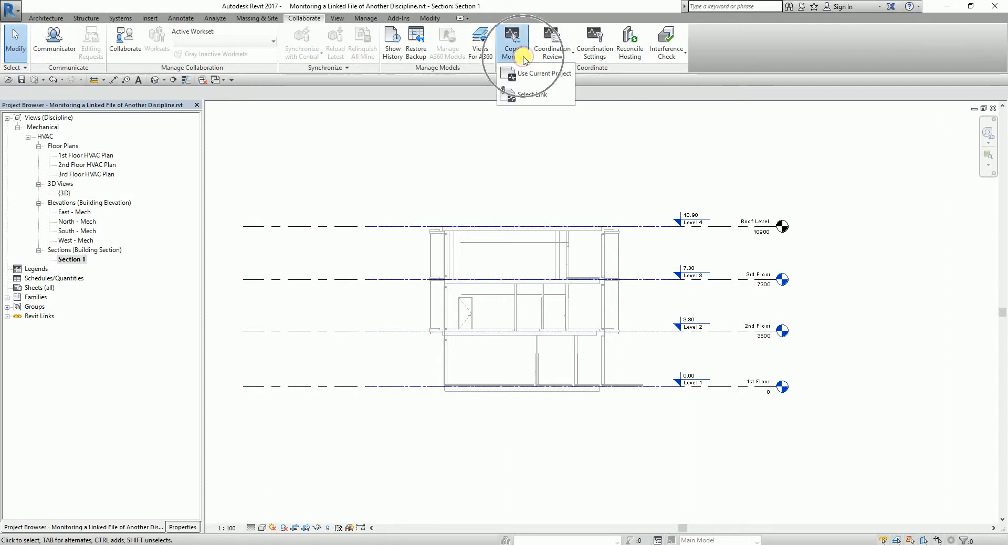
{"action": "left_click", "coordinate": [535, 93]}
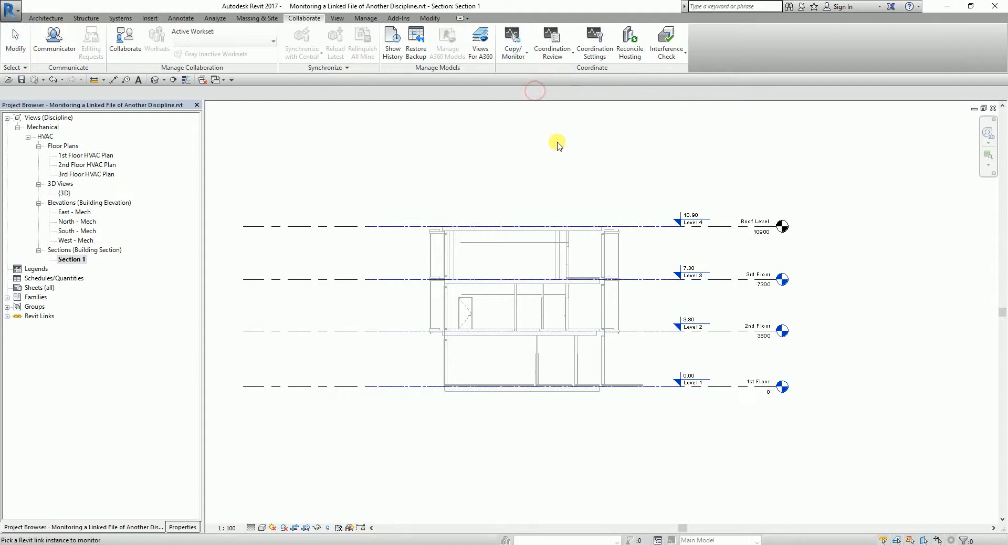
{"action": "left_click", "coordinate": [566, 241]}
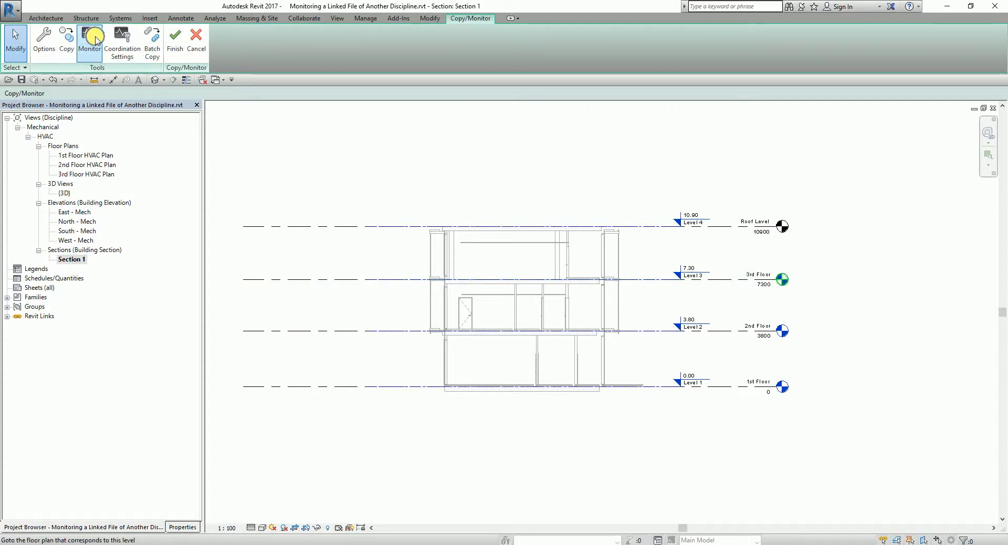
Monitor the host's 1st Floor level against Level 1 of the linked structural model
{"action": "left_click", "coordinate": [96, 41]}
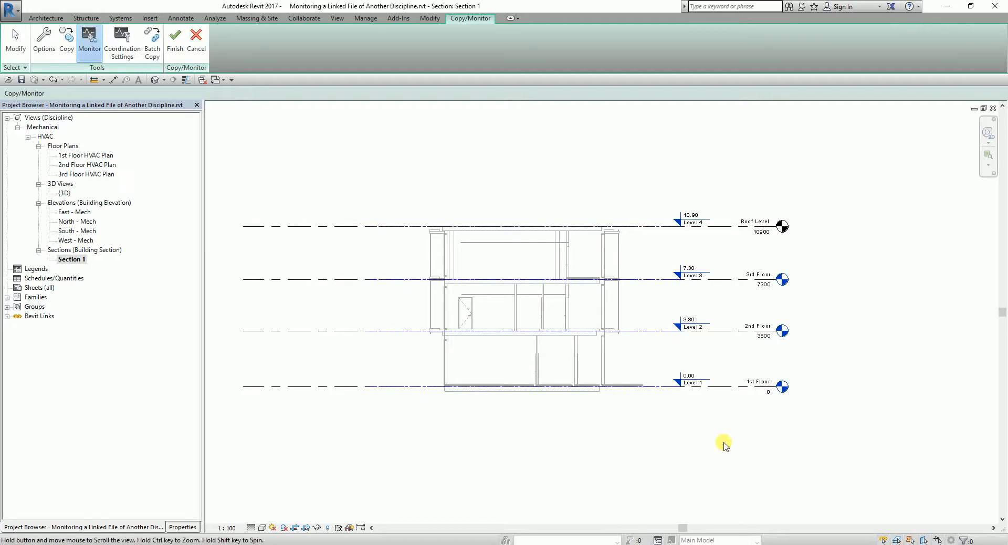
{"action": "scroll", "coordinate": [715, 414], "scroll_direction": "up", "scroll_amount": 3}
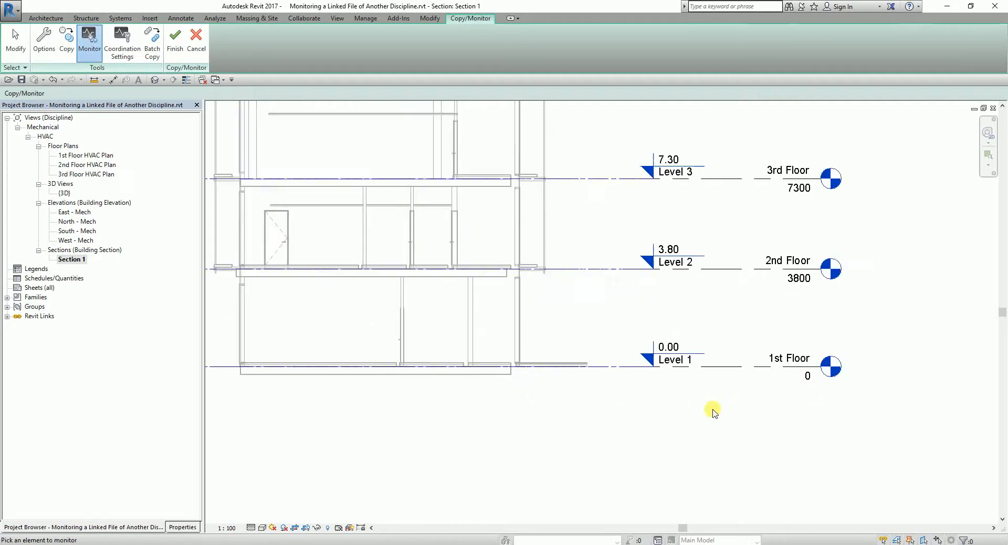
{"action": "left_click", "coordinate": [729, 369]}
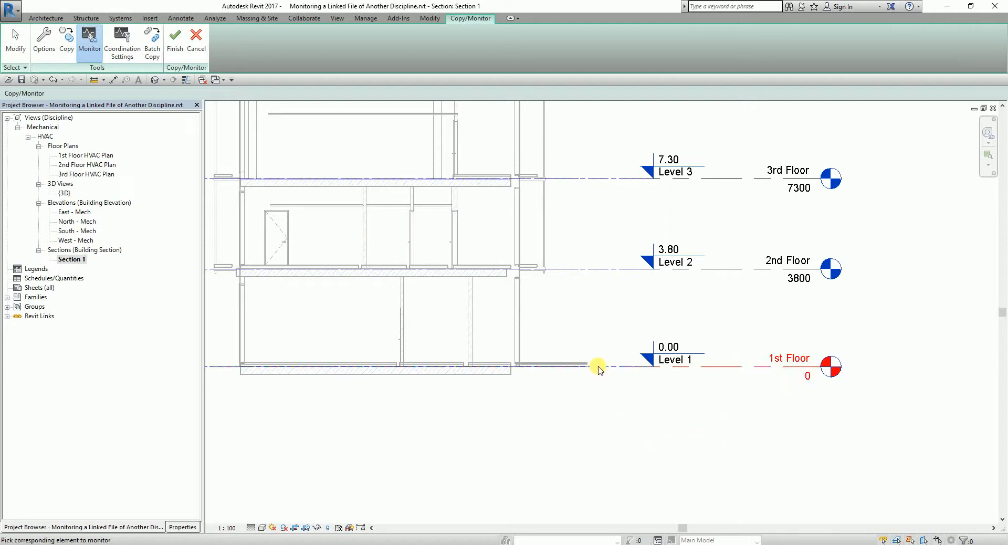
{"action": "left_click", "coordinate": [562, 366]}
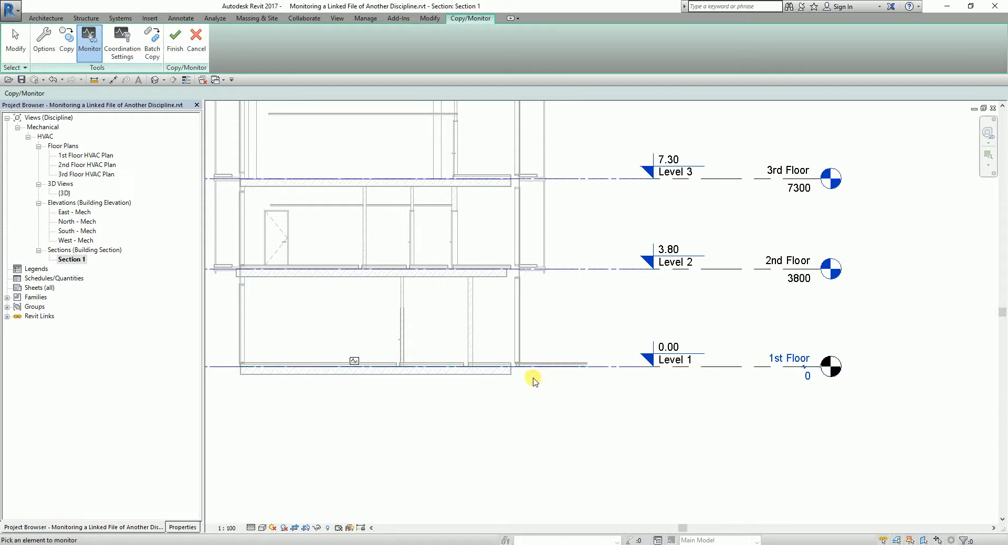
{"action": "middle_click_drag", "start_coordinate": [402, 410], "coordinate": [461, 392]}
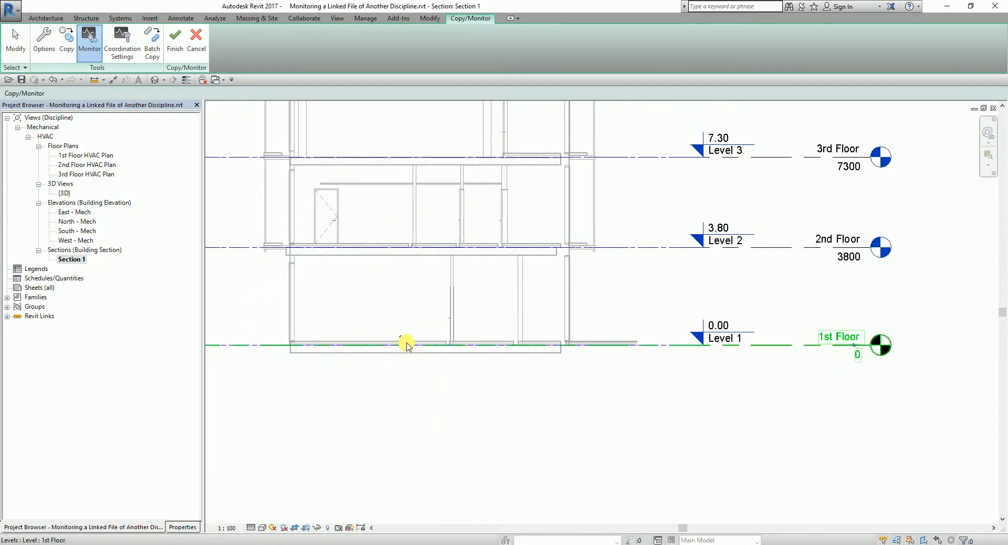
{"action": "left_click", "coordinate": [409, 344]}
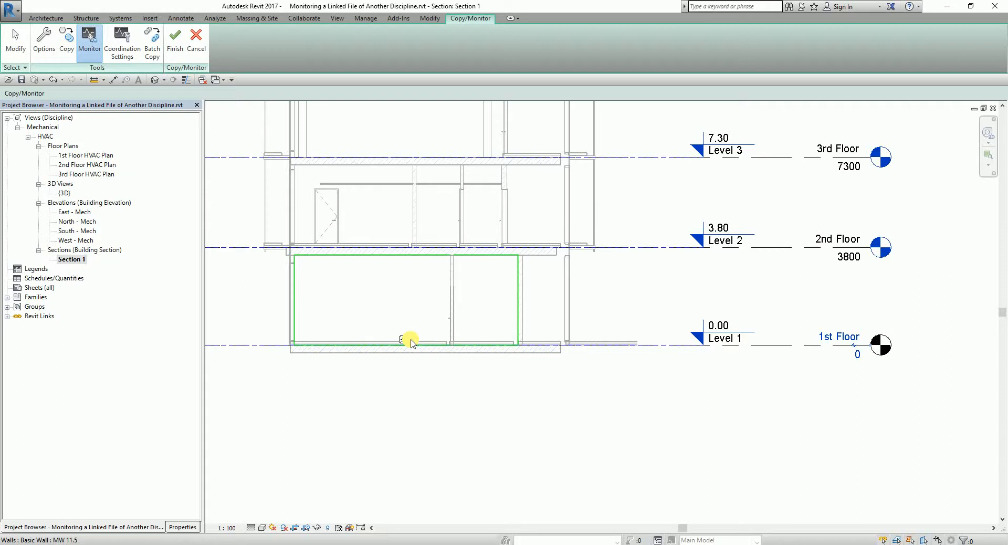
{"action": "left_click", "coordinate": [411, 341]}
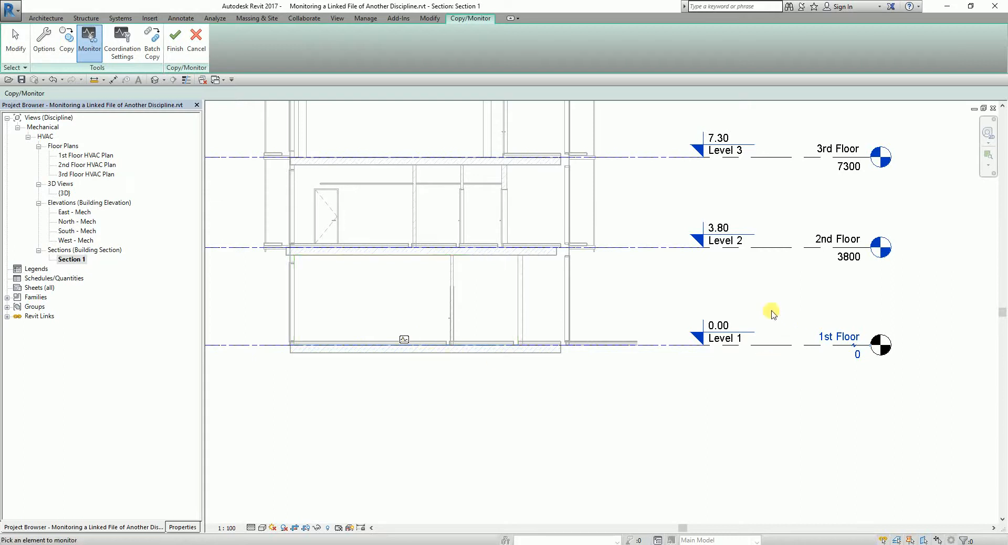
Monitor the 2nd Floor level against the linked Level 2 and the 3rd Floor level against the linked Level 3
{"action": "left_click", "coordinate": [807, 253]}
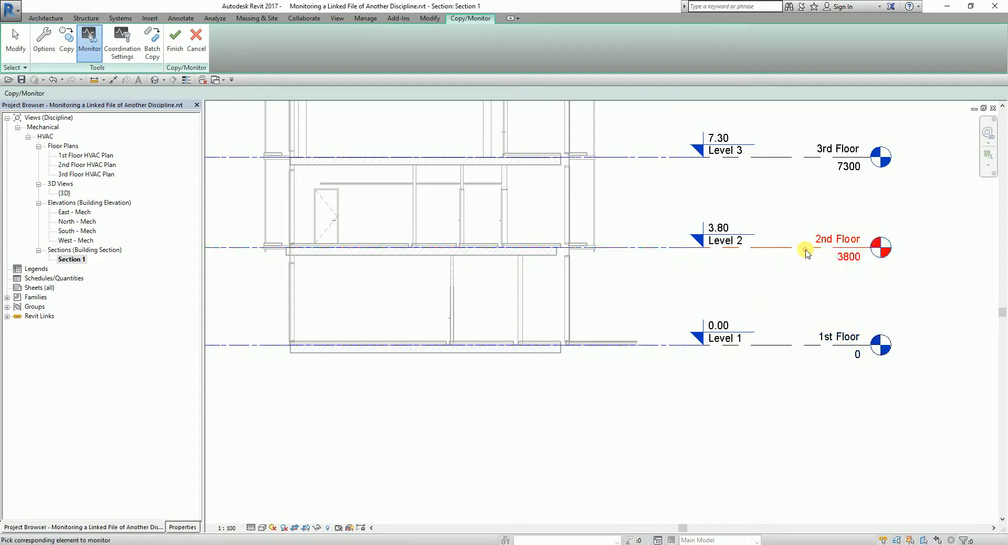
{"action": "left_click", "coordinate": [617, 248]}
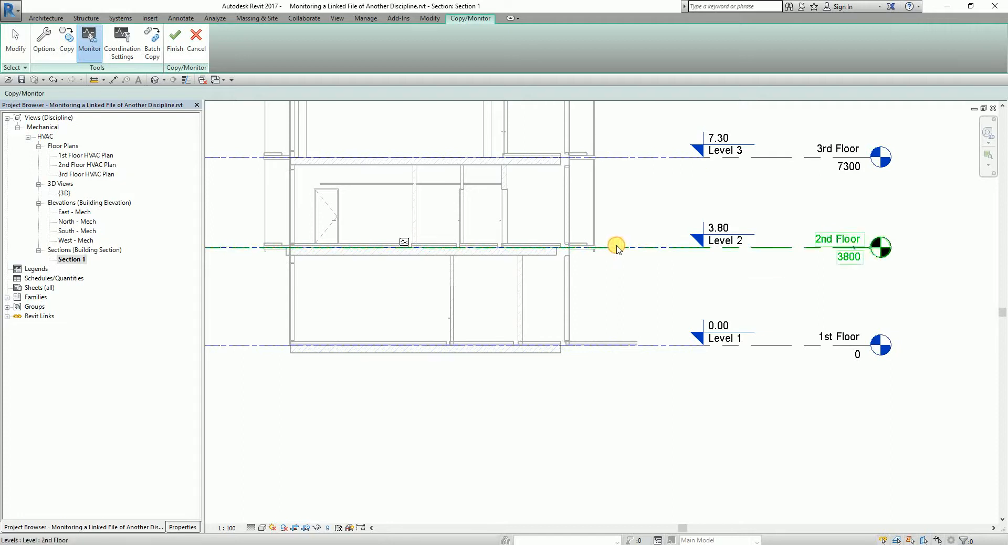
{"action": "left_click", "coordinate": [408, 246]}
{"action": "middle_click_drag", "start_coordinate": [671, 219], "coordinate": [657, 299]}
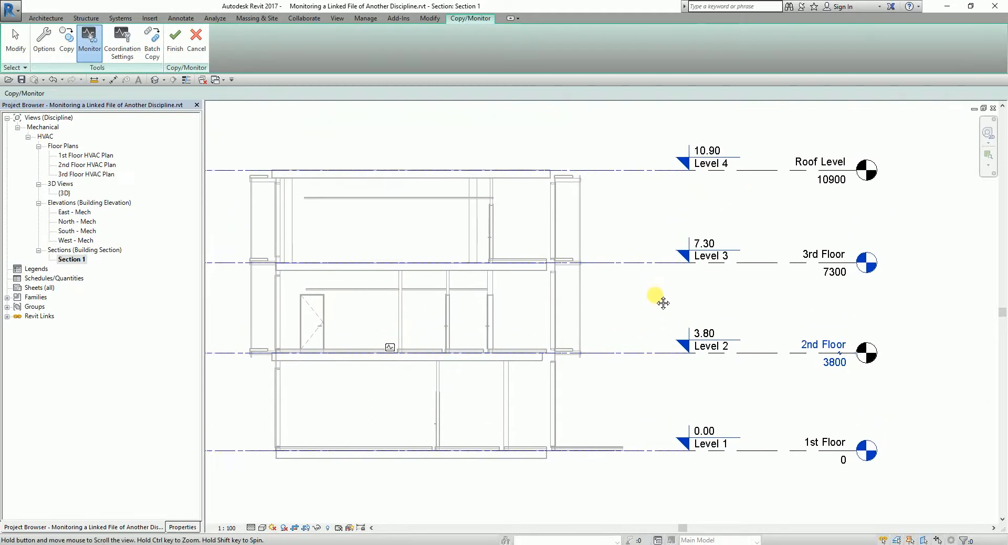
{"action": "left_click", "coordinate": [775, 281]}
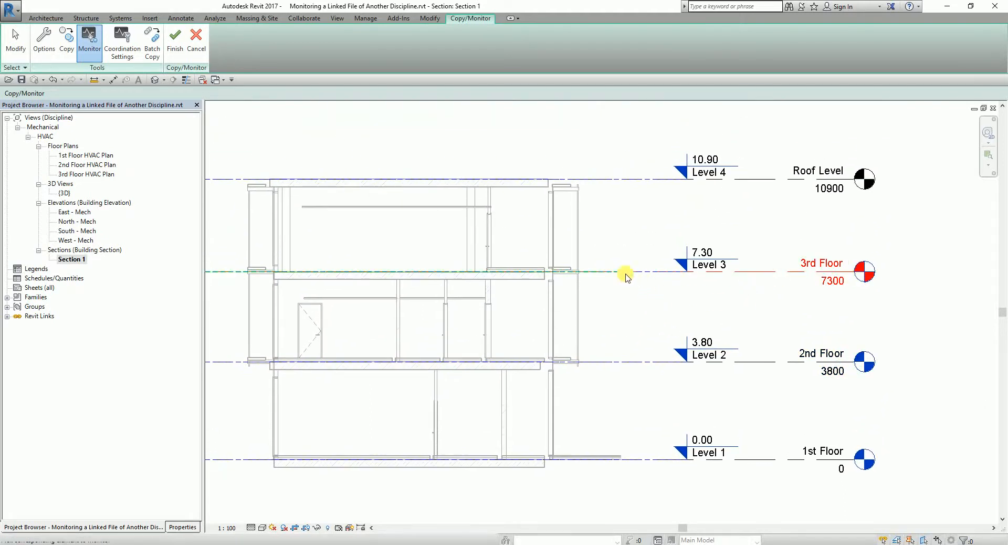
{"action": "left_click", "coordinate": [607, 272]}
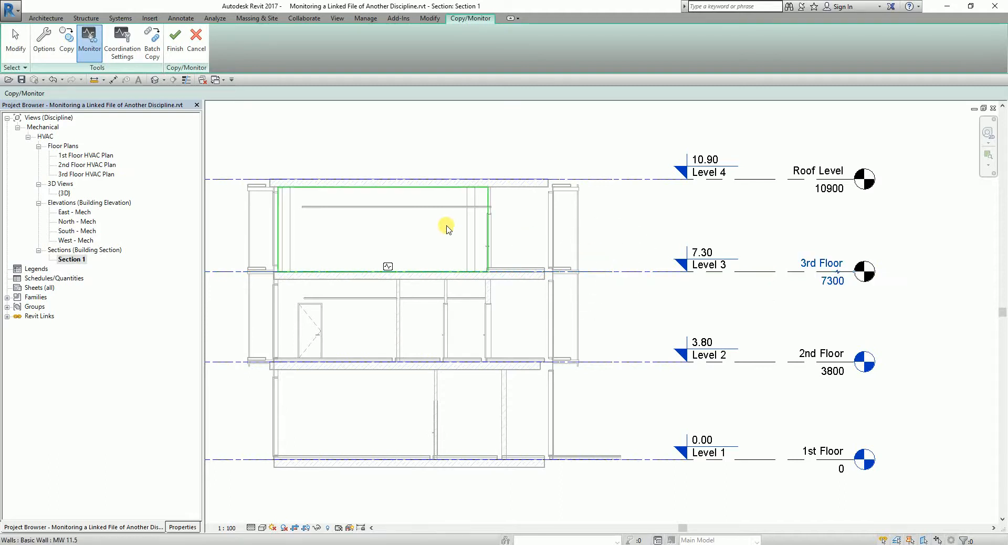
{"action": "left_click", "coordinate": [390, 269]}
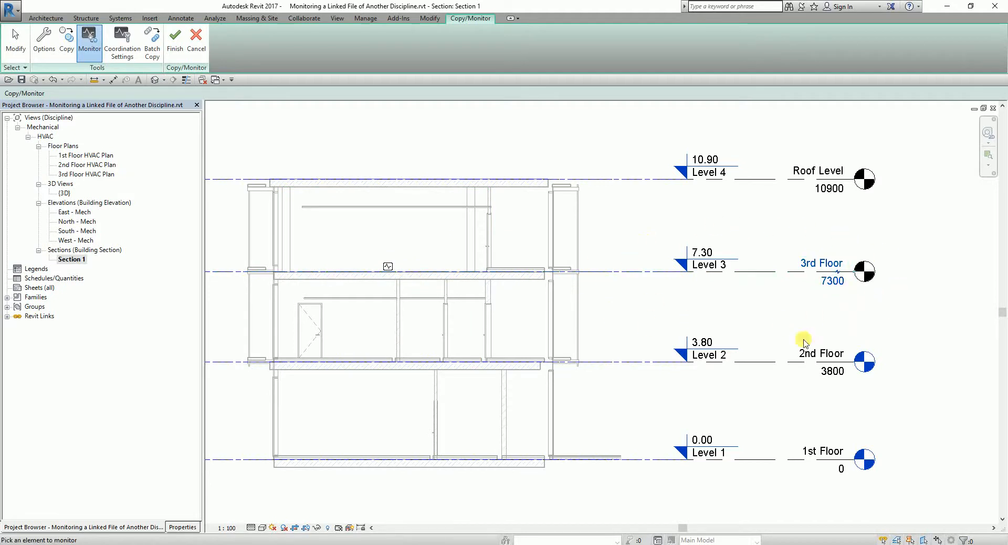
Monitor the Roof Level against the linked Level 4 and finish the Copy/Monitor session
{"action": "left_click", "coordinate": [789, 180]}
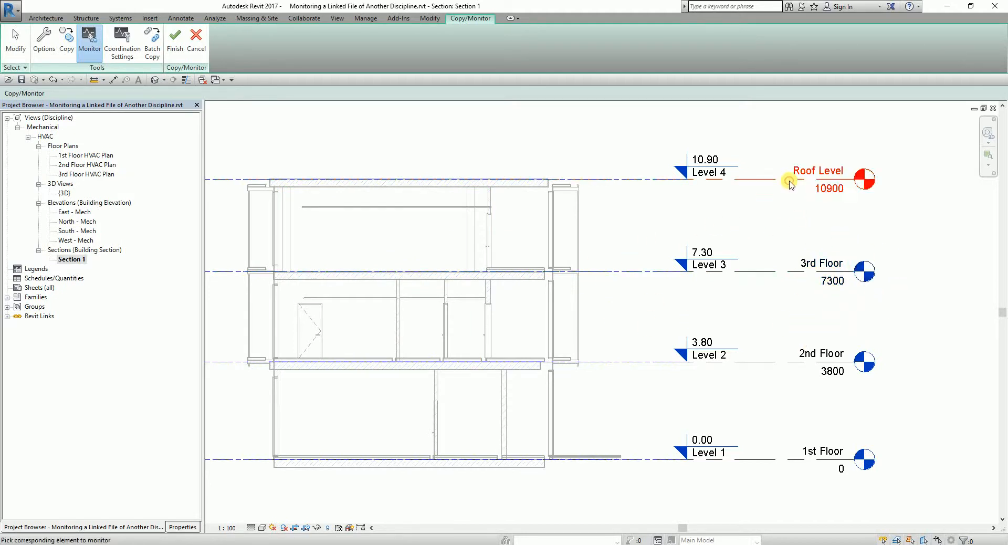
{"action": "left_click", "coordinate": [579, 180]}
{"action": "left_click", "coordinate": [399, 168]}
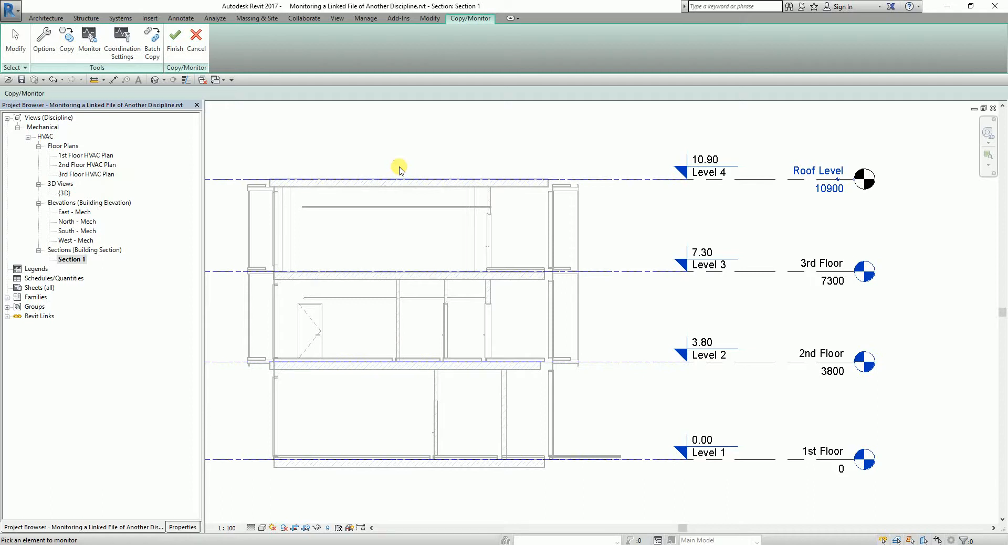
{"action": "left_click", "coordinate": [177, 50]}
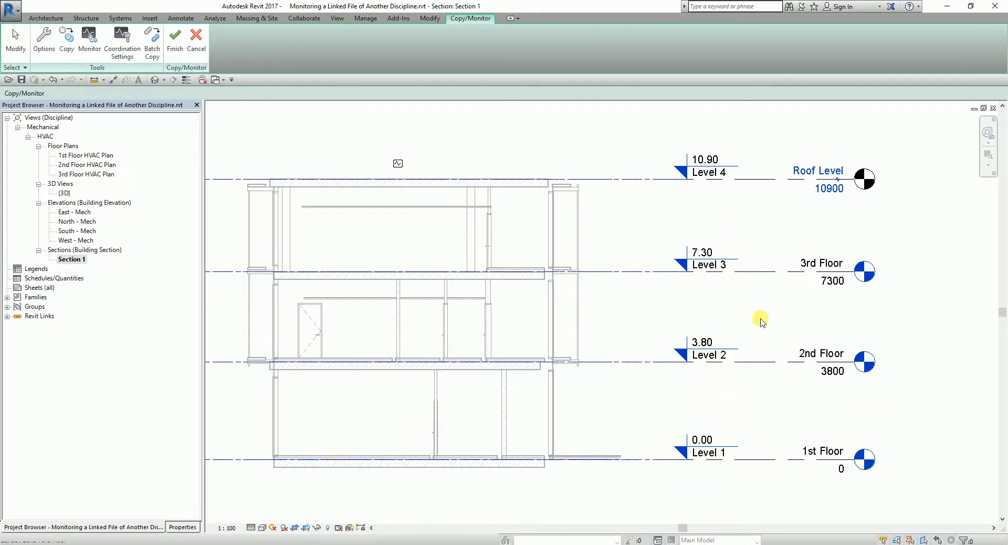
{"action": "left_click", "coordinate": [90, 44]}
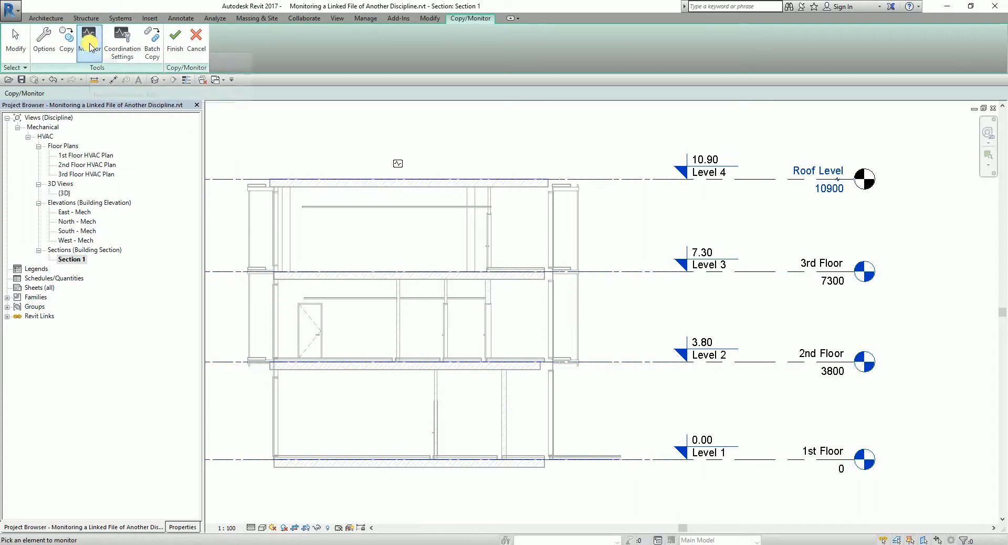
{"action": "left_click", "coordinate": [176, 42]}
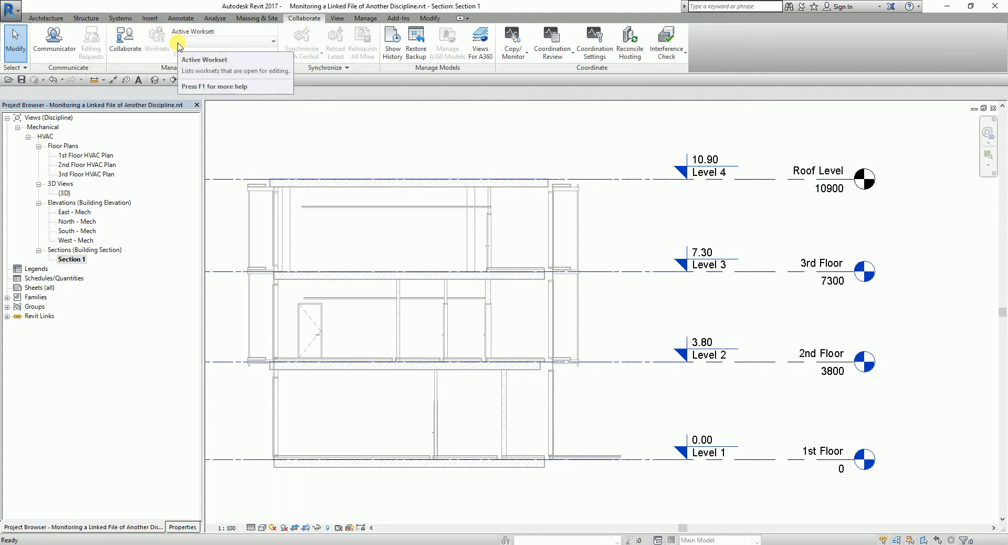
{"action": "middle_click_drag", "start_coordinate": [542, 149], "coordinate": [601, 144]}
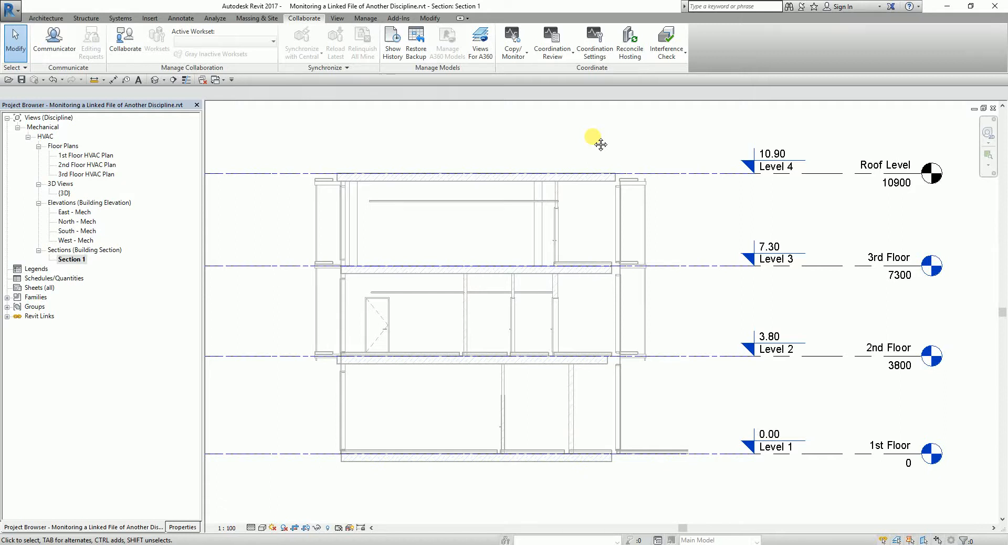
{"action": "mouse_move", "coordinate": [603, 141]}
{"action": "middle_mouse_down"}
{"action": "mouse_move", "coordinate": [588, 159]}
{"action": "mouse_move", "coordinate": [586, 145]}
{"action": "middle_mouse_up"}
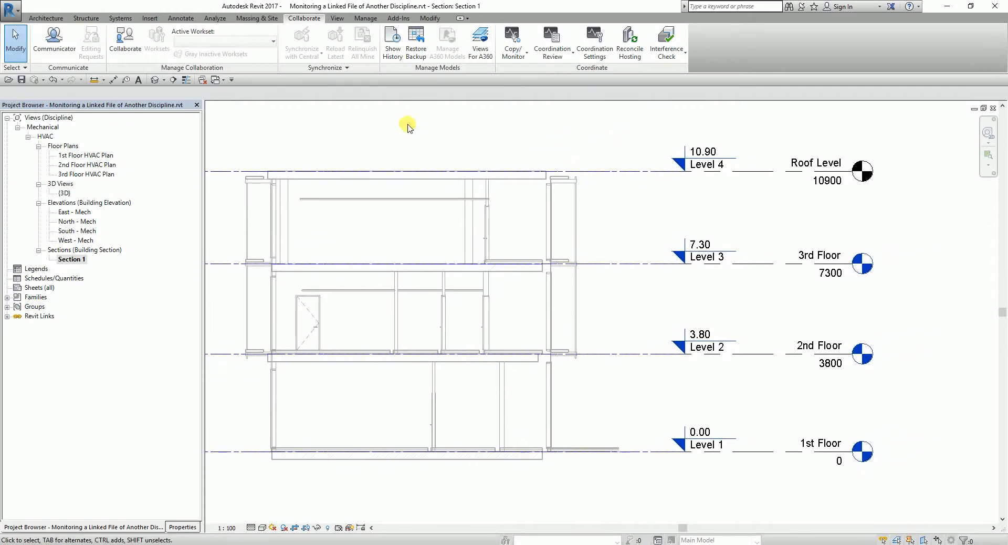
Examine the reload, unload and remove options for m_struct.rvt in Manage Links, and leave without making changes
{"action": "left_click", "coordinate": [151, 19]}
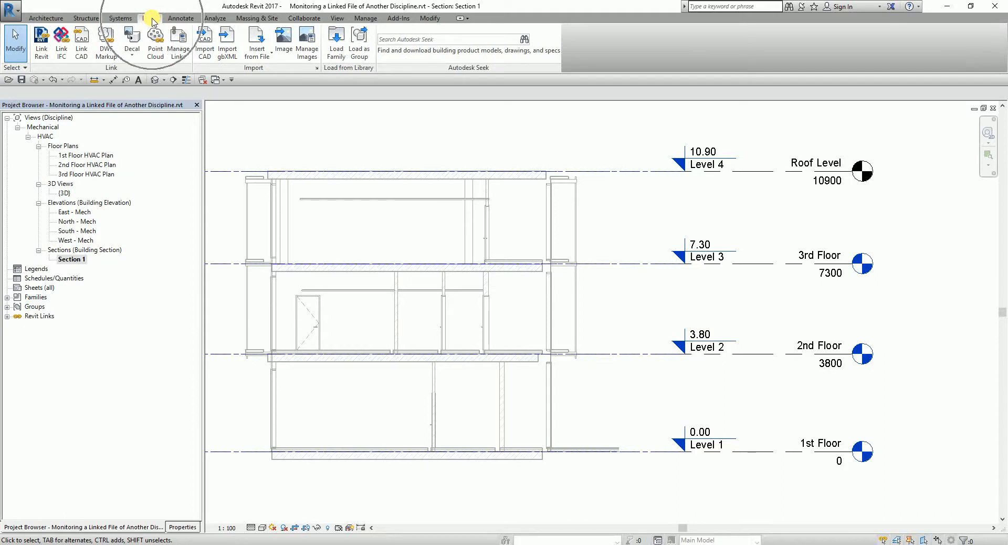
{"action": "key", "text": "ctrl"}
{"action": "key", "text": "ctrl"}
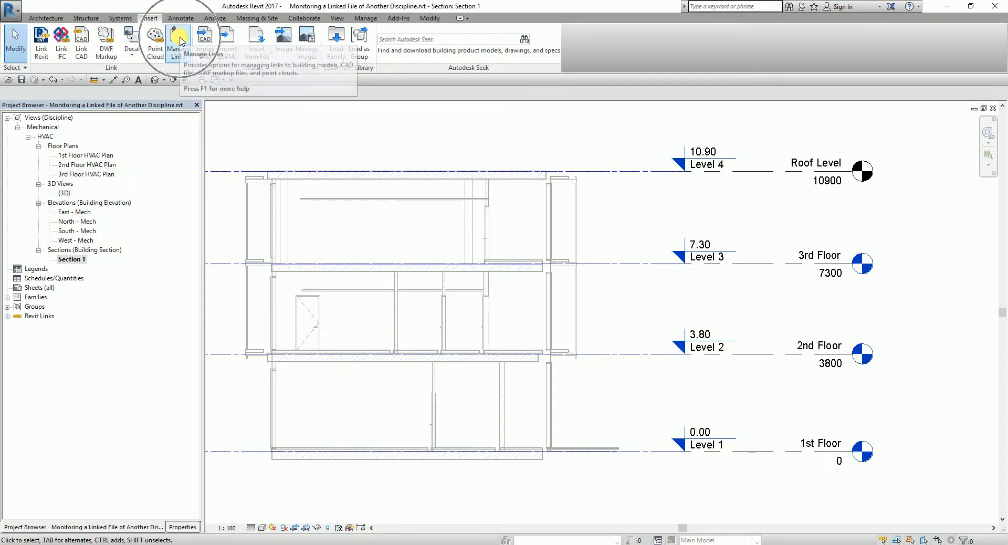
{"action": "left_click", "coordinate": [177, 42]}
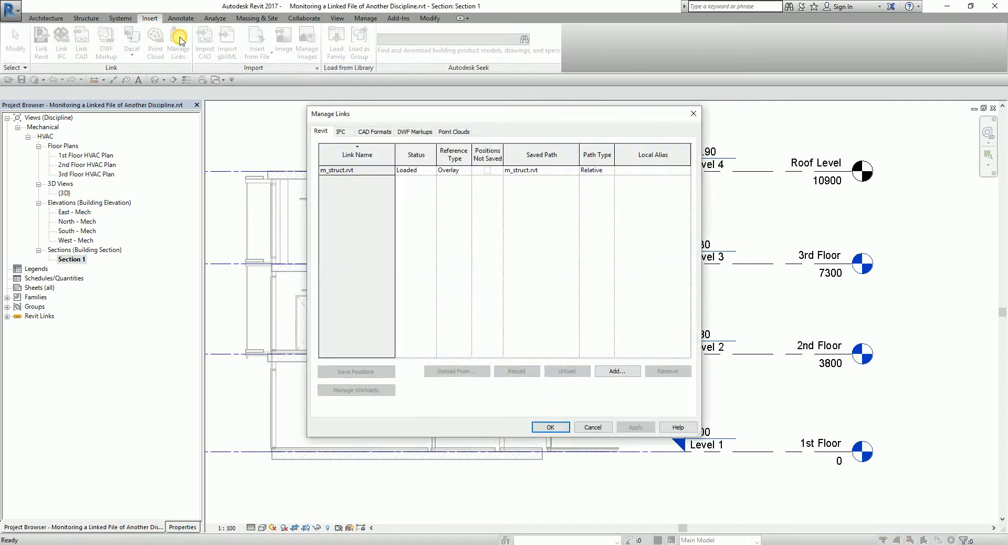
{"action": "key", "text": "ctrl"}
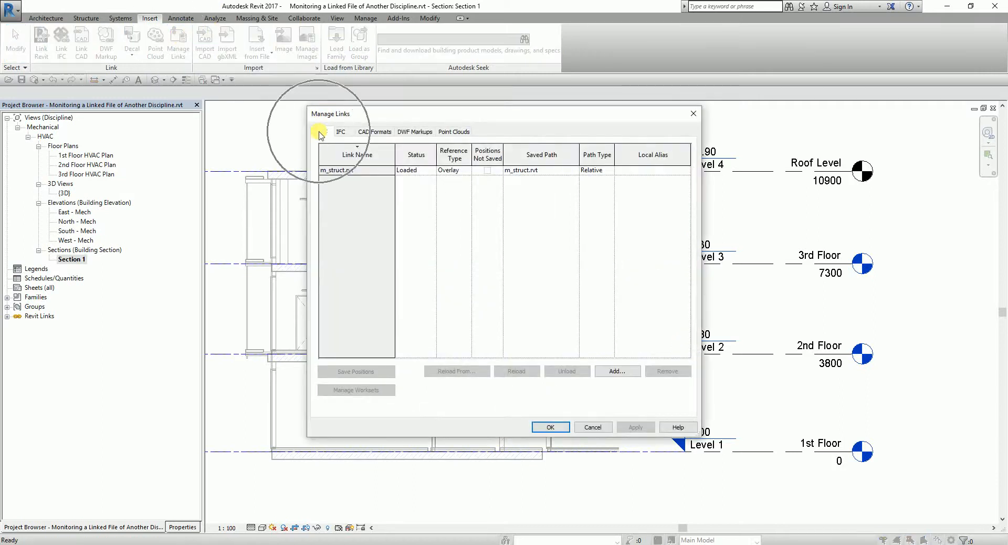
{"action": "left_click", "coordinate": [349, 170]}
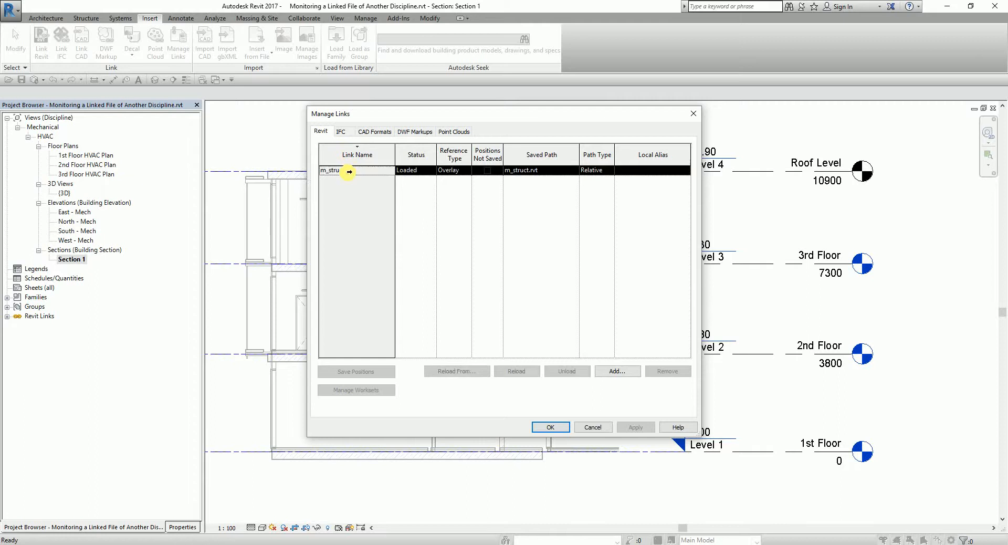
{"action": "key", "text": "ctrl"}
{"action": "key", "text": "ctrl"}
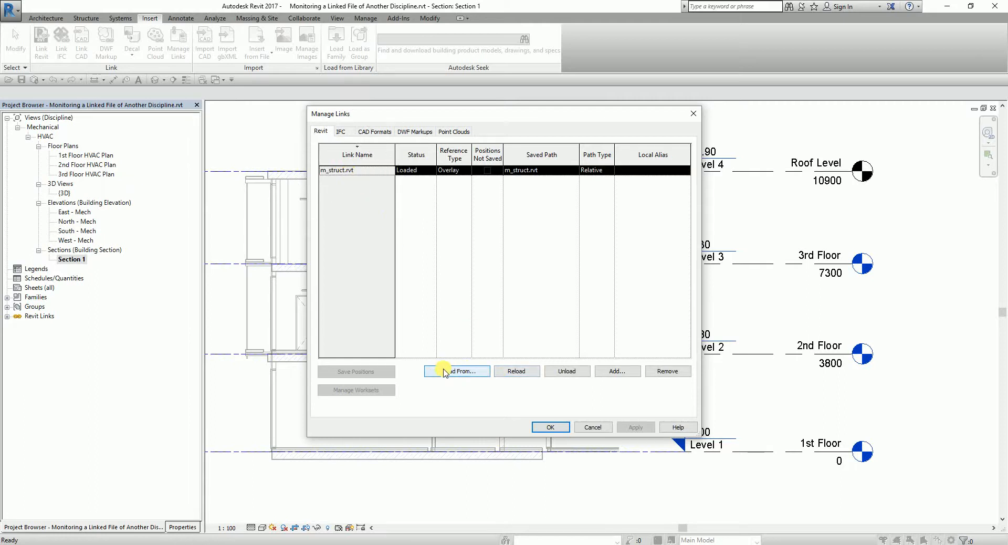
{"action": "key", "text": "ctrl"}
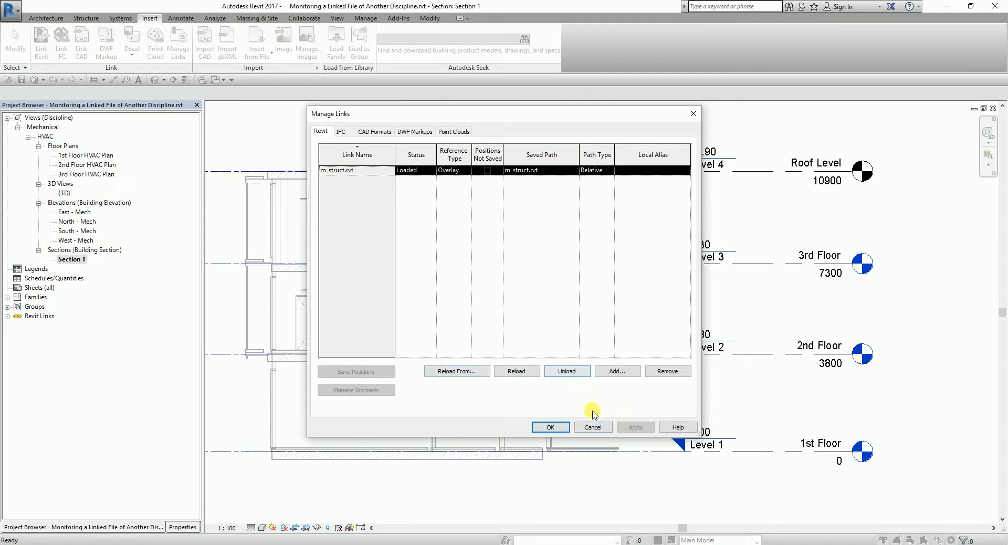
{"action": "left_click", "coordinate": [588, 427]}
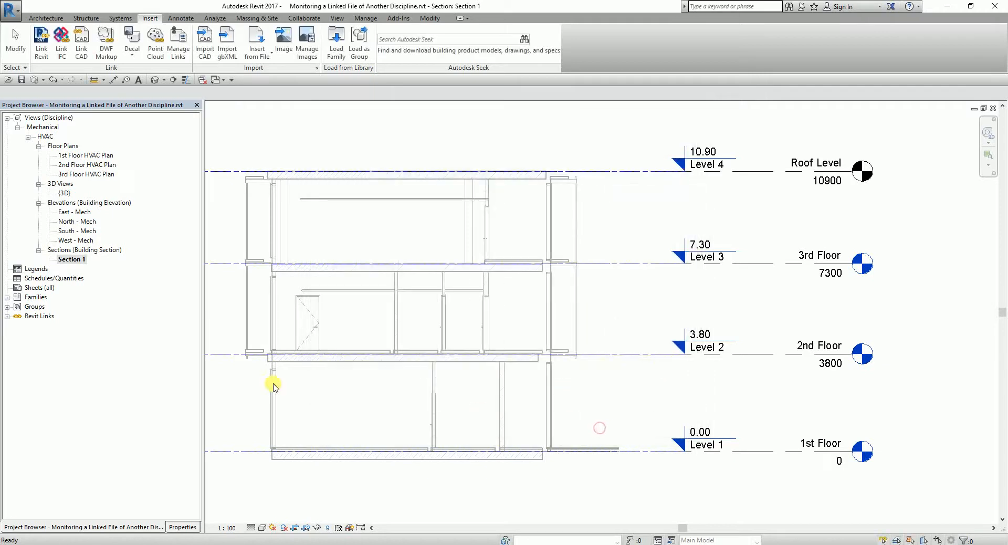
Expand the project's Revit Links and examine the reload options offered for the m_struct.rvt link
{"action": "left_click", "coordinate": [40, 317]}
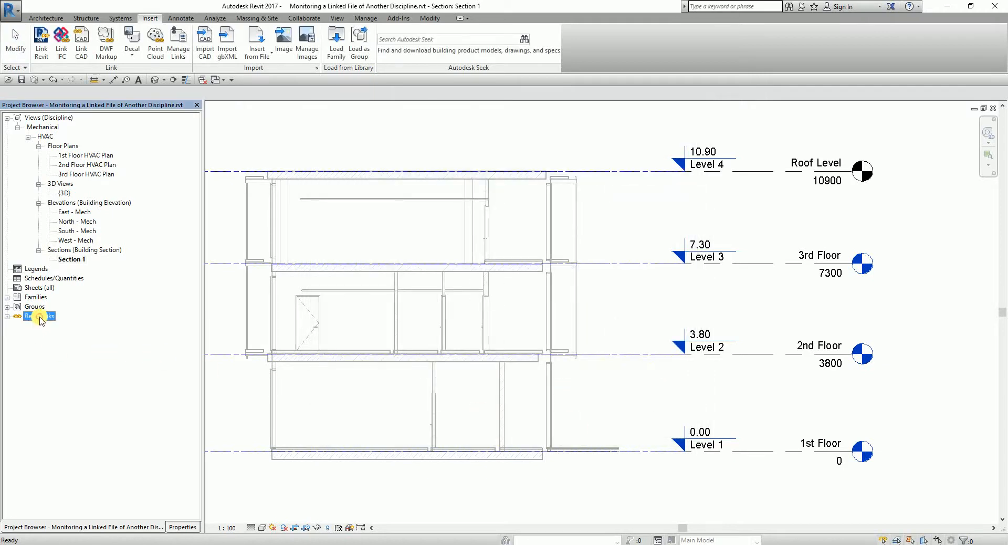
{"action": "left_click", "coordinate": [7, 317]}
{"action": "left_click", "coordinate": [53, 327]}
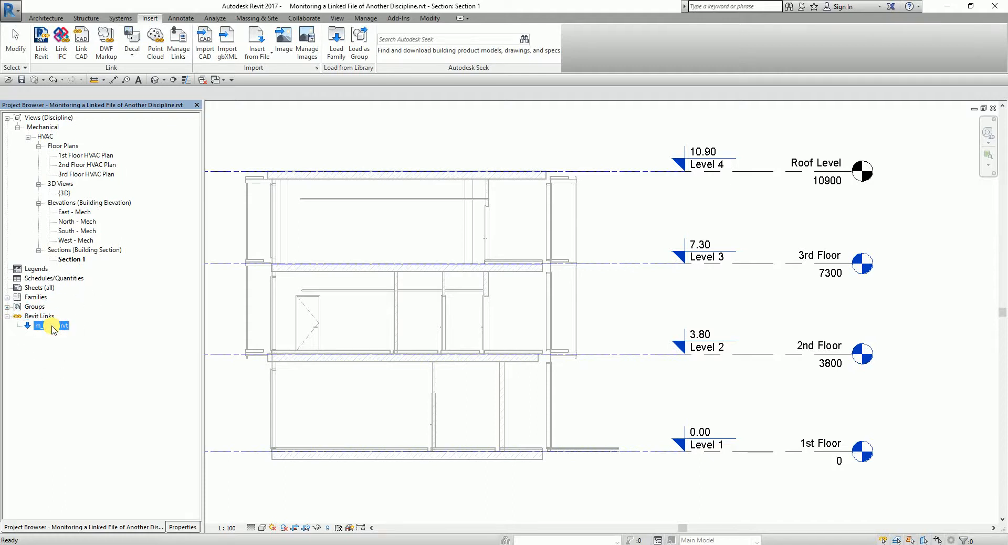
{"action": "right_click", "coordinate": [52, 326]}
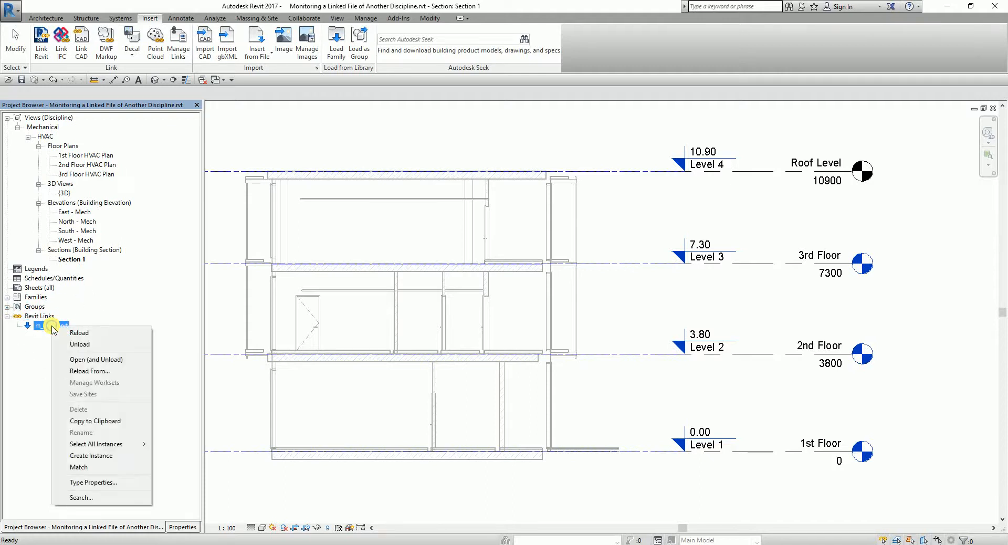
{"action": "left_click", "coordinate": [92, 371]}
In Manage Links, reload the m_struct.rvt link from the file m_struct_revised.rvt
{"action": "left_click", "coordinate": [153, 17]}
{"action": "left_click", "coordinate": [179, 40]}
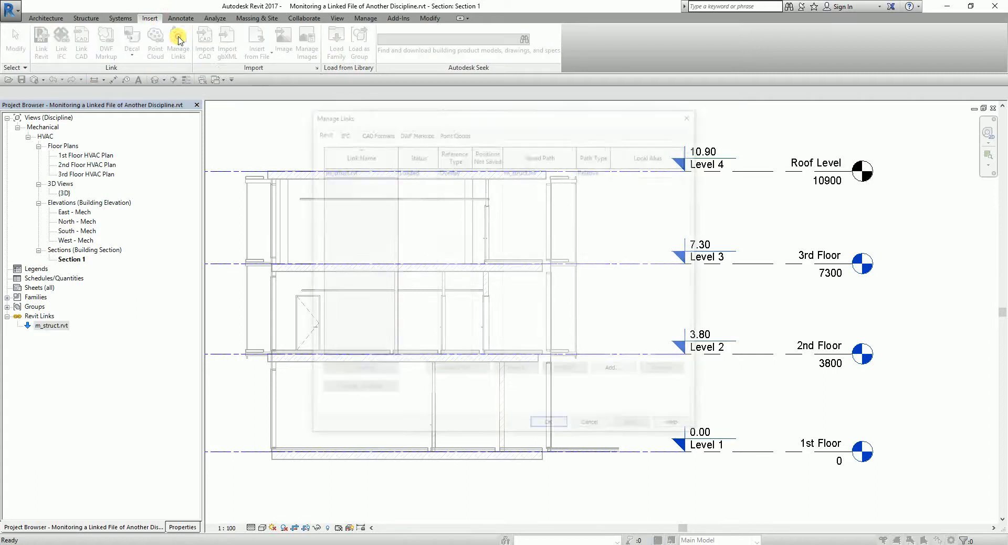
{"action": "left_click", "coordinate": [339, 169]}
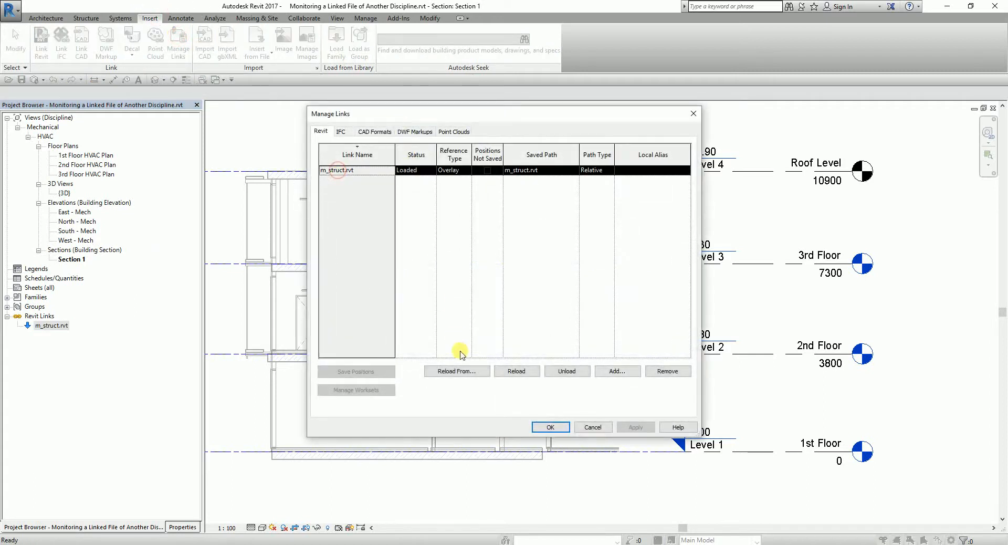
{"action": "left_click", "coordinate": [453, 370]}
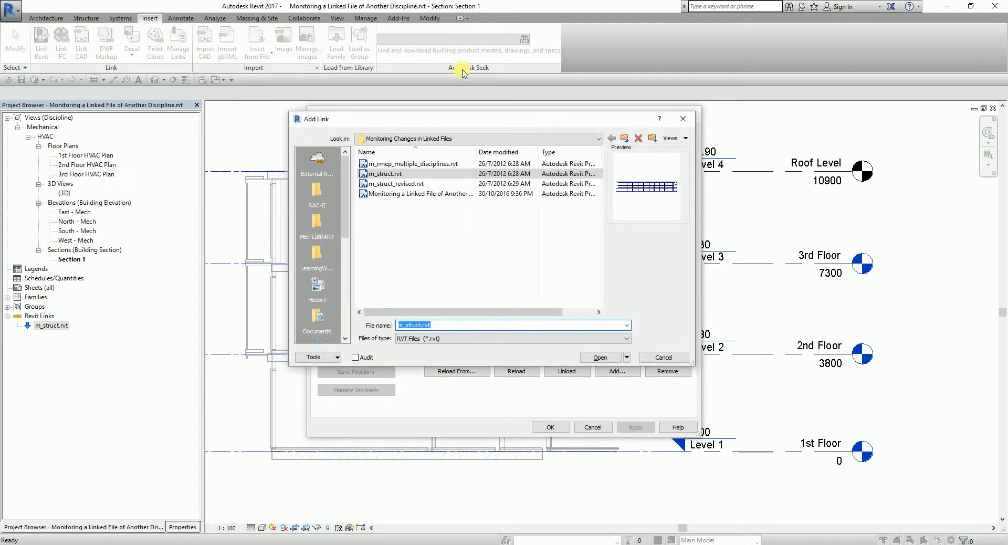
{"action": "left_click", "coordinate": [383, 184]}
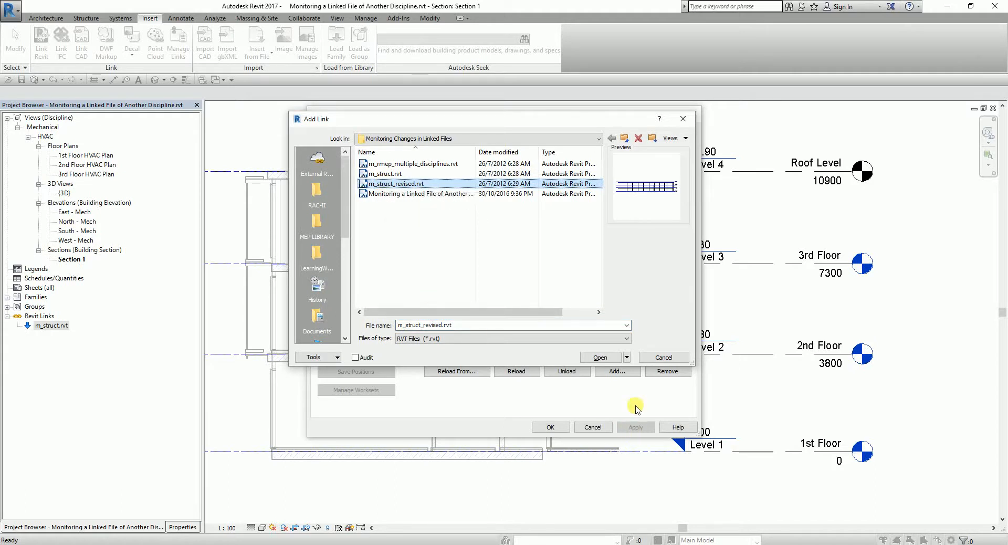
{"action": "left_click", "coordinate": [597, 358]}
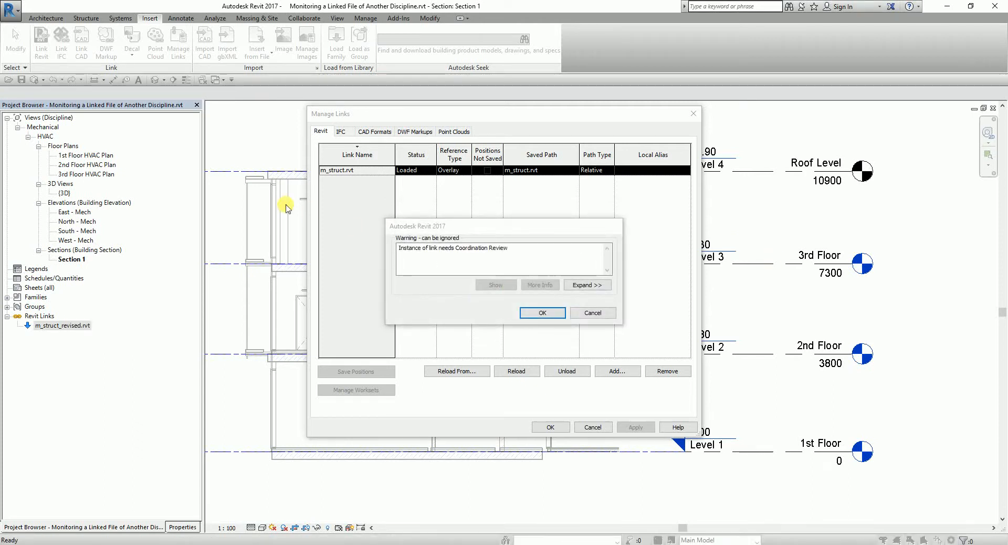
Accept the Coordination Review warning for the reloaded link and finish Manage Links
{"action": "left_click_drag", "start_coordinate": [431, 228], "coordinate": [412, 226]}
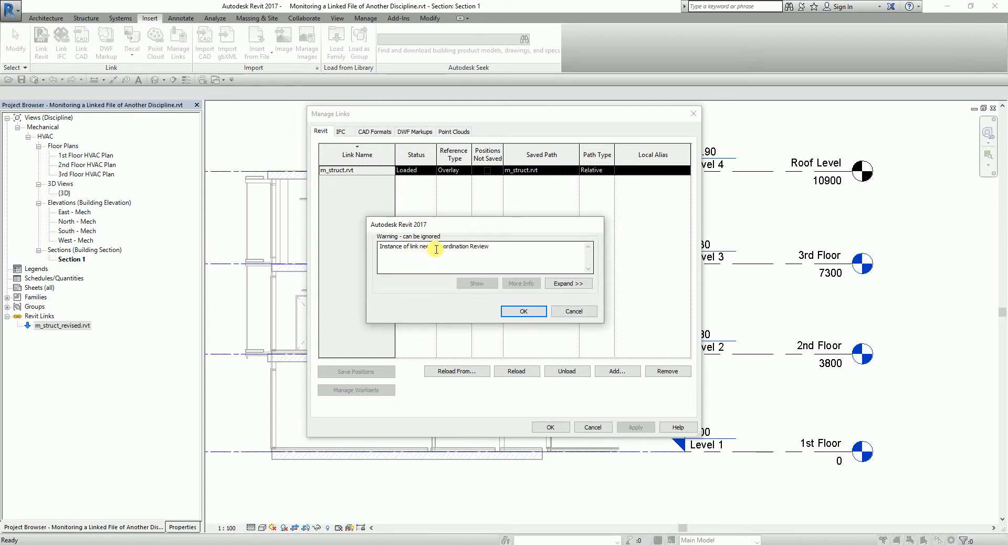
{"action": "left_click", "coordinate": [537, 313]}
{"action": "key", "text": "ctrl"}
{"action": "key", "text": "ctrl"}
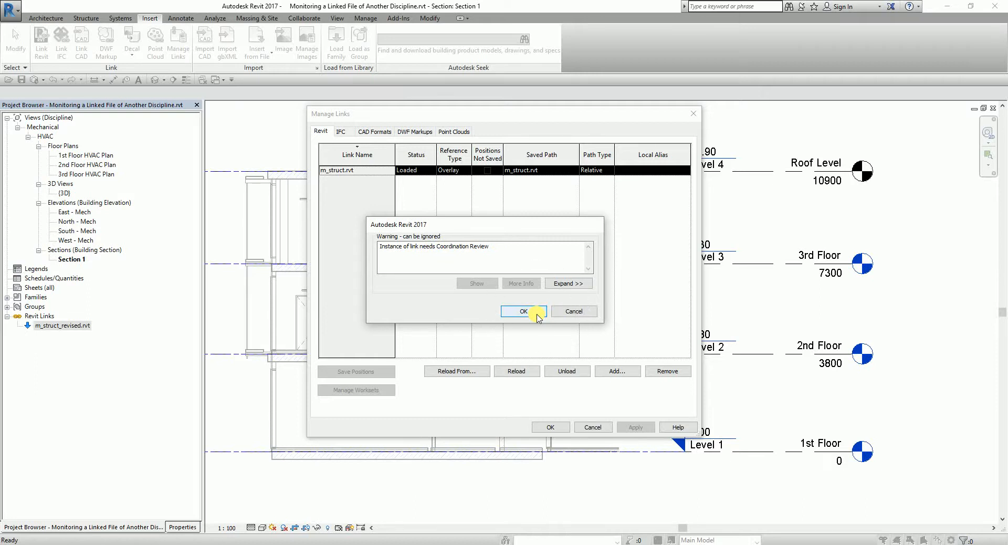
{"action": "key", "text": "ctrl"}
{"action": "key", "text": "ctrl"}
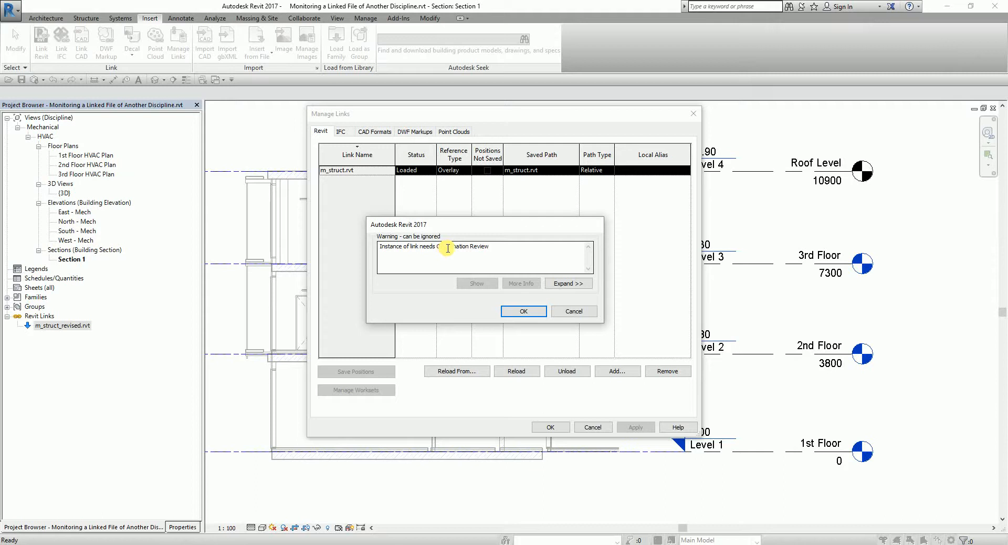
{"action": "left_click", "coordinate": [524, 311]}
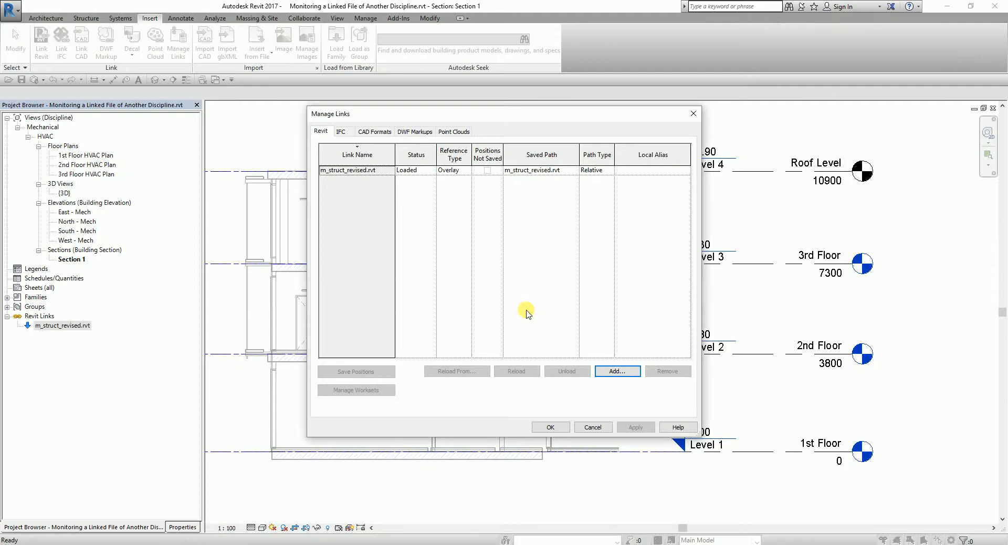
{"action": "left_click", "coordinate": [555, 426]}
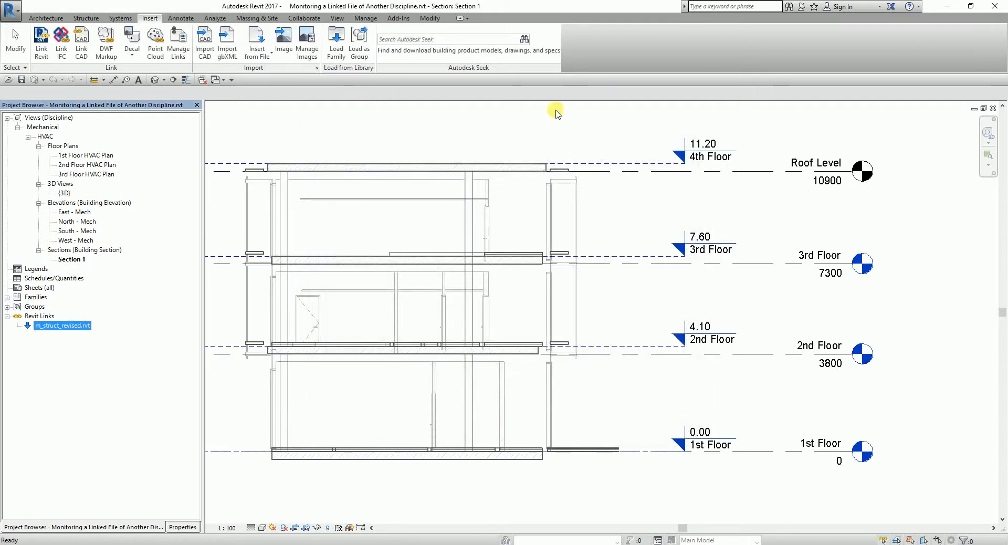
Start Coordination Review with the Select Link option on the linked m_struct_revised.rvt model in the section
{"action": "left_click", "coordinate": [771, 126]}
{"action": "middle_click_drag", "start_coordinate": [804, 359], "coordinate": [723, 351]}
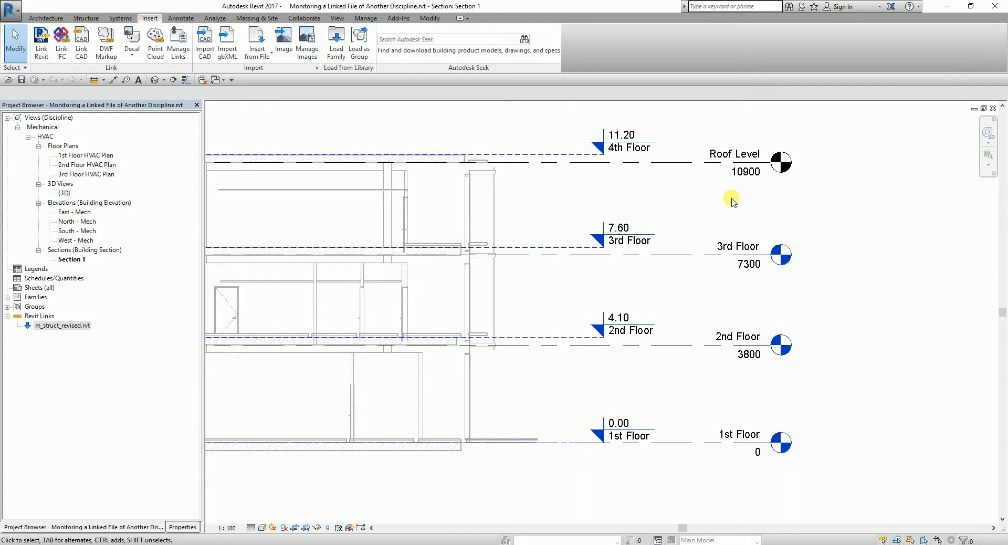
{"action": "left_click", "coordinate": [306, 20]}
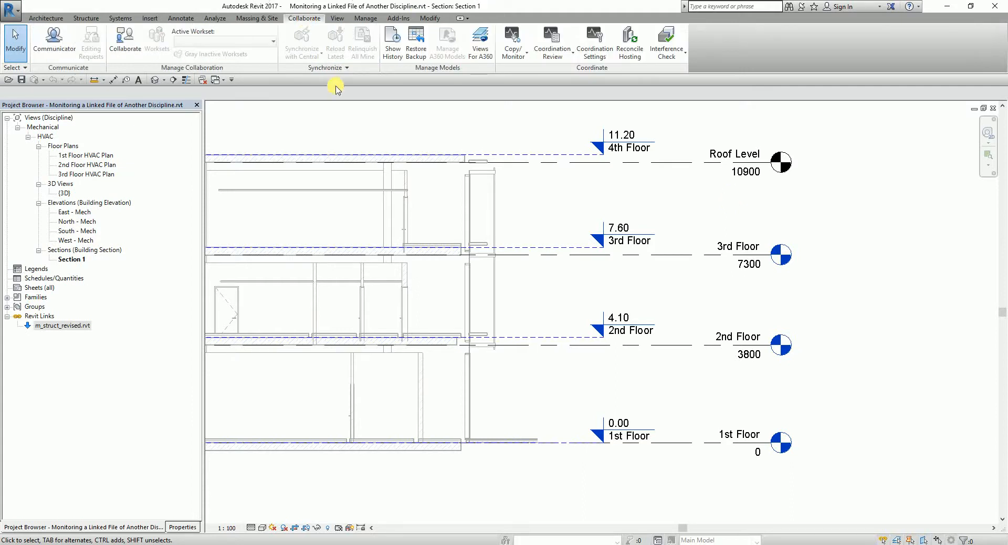
{"action": "left_click", "coordinate": [565, 60]}
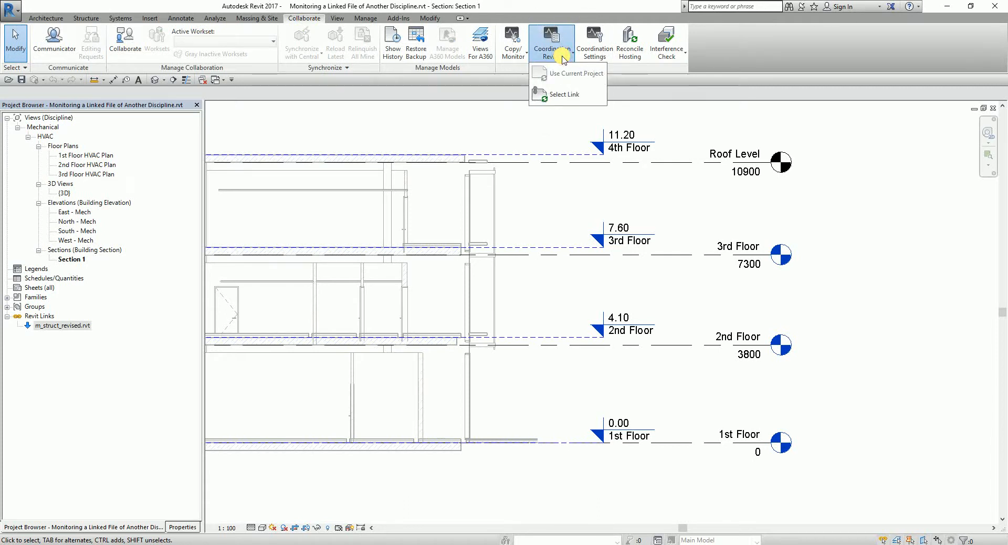
{"action": "left_click", "coordinate": [565, 95]}
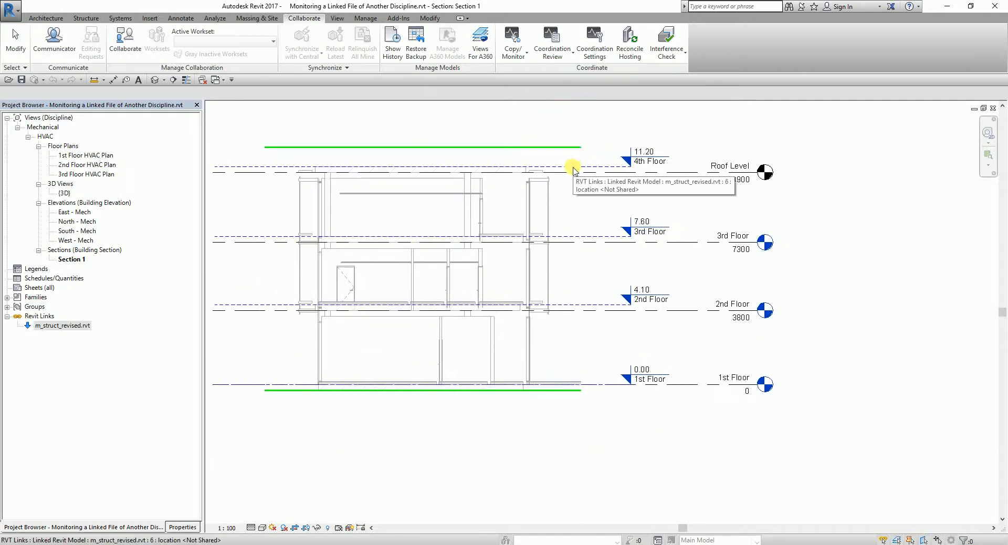
{"action": "left_click", "coordinate": [574, 171]}
{"action": "left_click_drag", "start_coordinate": [247, 7], "coordinate": [588, 168]}
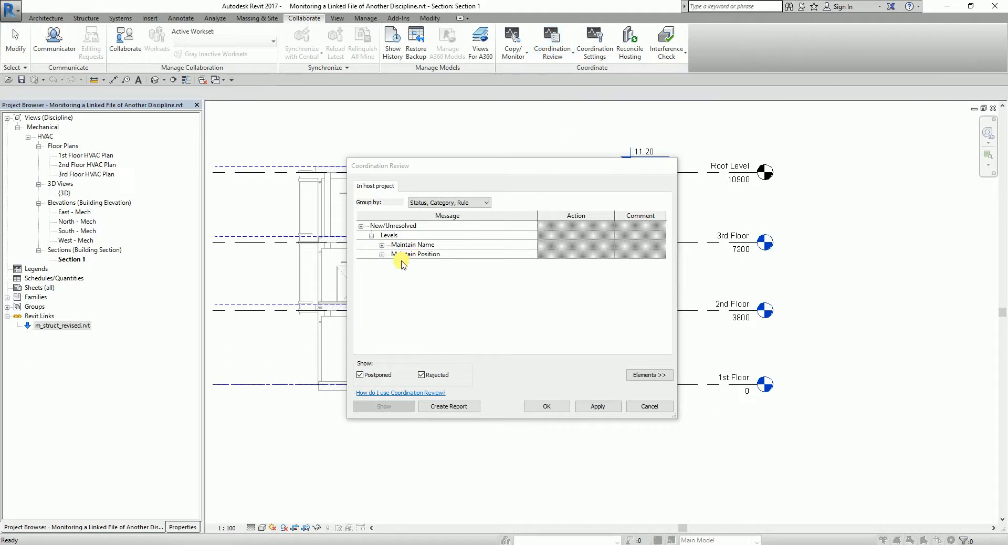
Expand the Maintain Name and Maintain Position rules for Levels and move the review aside to uncover the level heads
{"action": "left_click", "coordinate": [382, 245]}
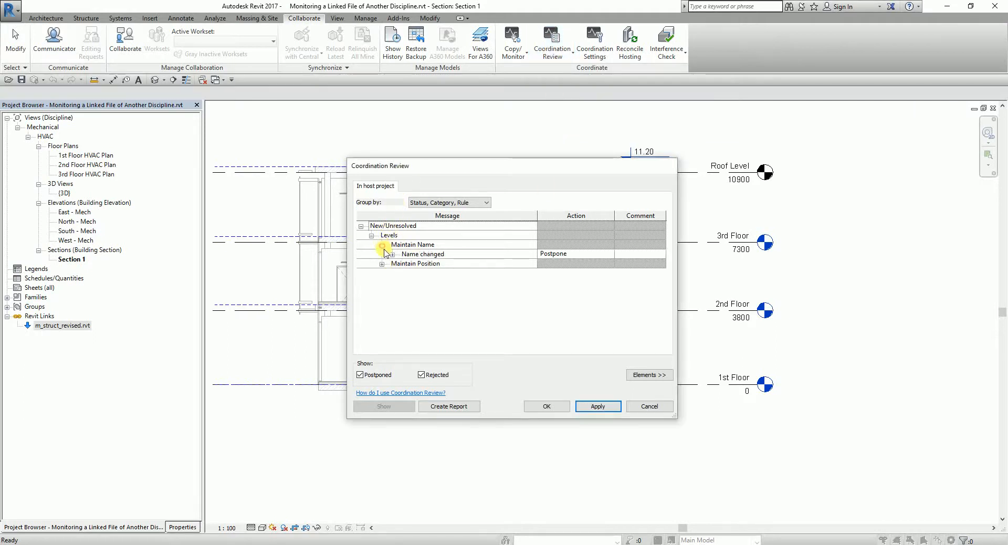
{"action": "left_click", "coordinate": [381, 264]}
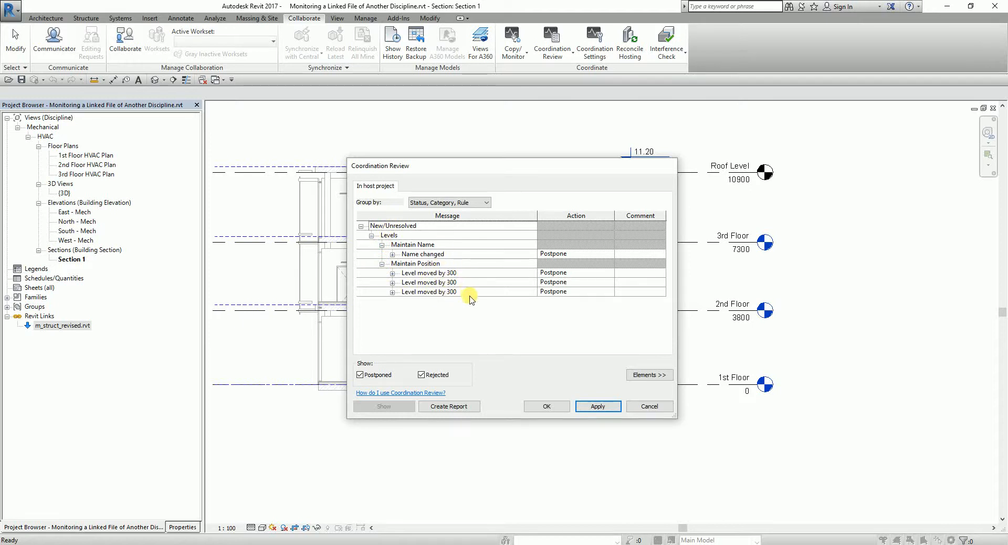
{"action": "left_click_drag", "start_coordinate": [541, 166], "coordinate": [391, 168]}
{"action": "left_click", "coordinate": [279, 286]}
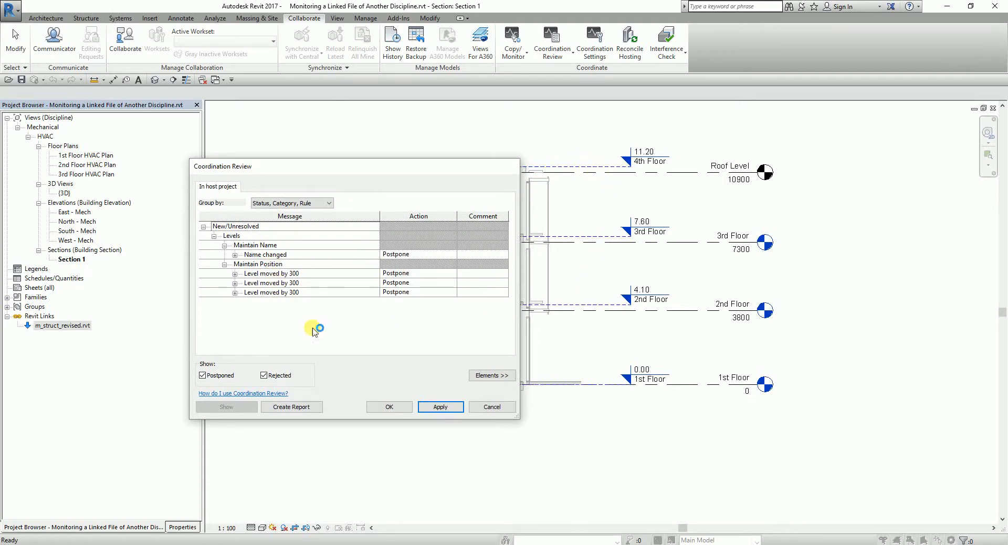
Expand the Name changed entry and highlight the host Roof Level and the linked 4th Floor level in turn
{"action": "left_click", "coordinate": [235, 255]}
{"action": "left_click", "coordinate": [270, 263]}
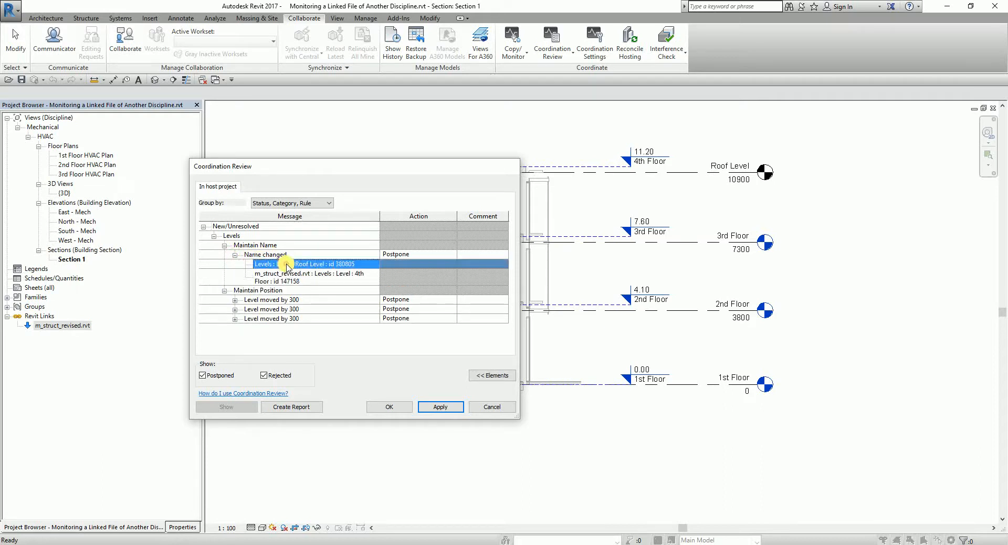
{"action": "left_click", "coordinate": [294, 277]}
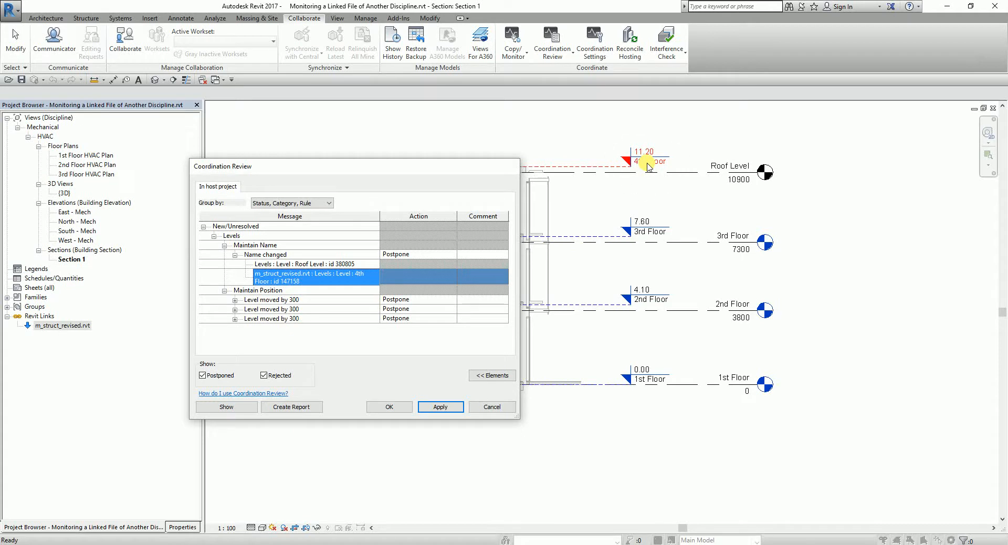
Highlight each moved-level entry under Maintain Position in turn to identify the level pair it concerns
{"action": "left_click", "coordinate": [276, 301]}
{"action": "left_click", "coordinate": [278, 310]}
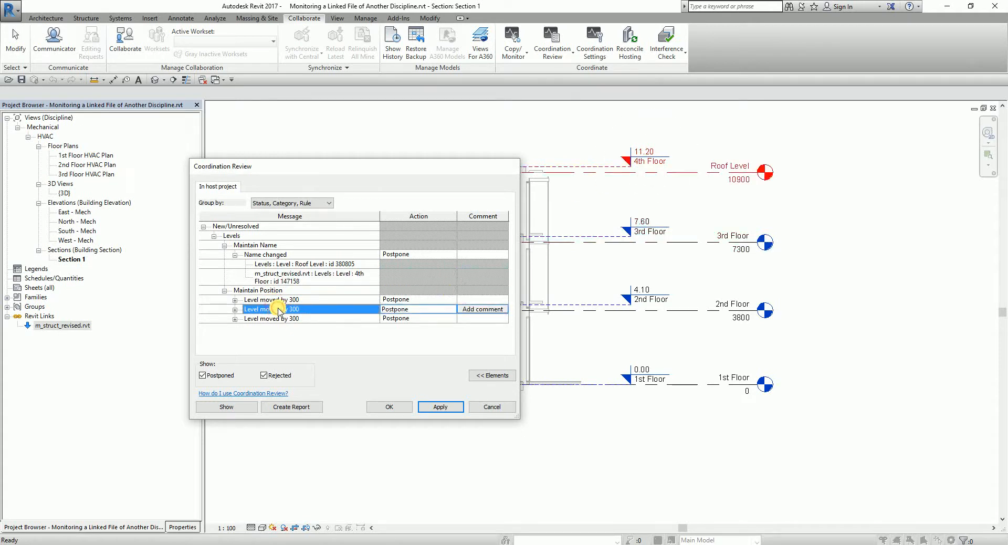
{"action": "left_click", "coordinate": [274, 318]}
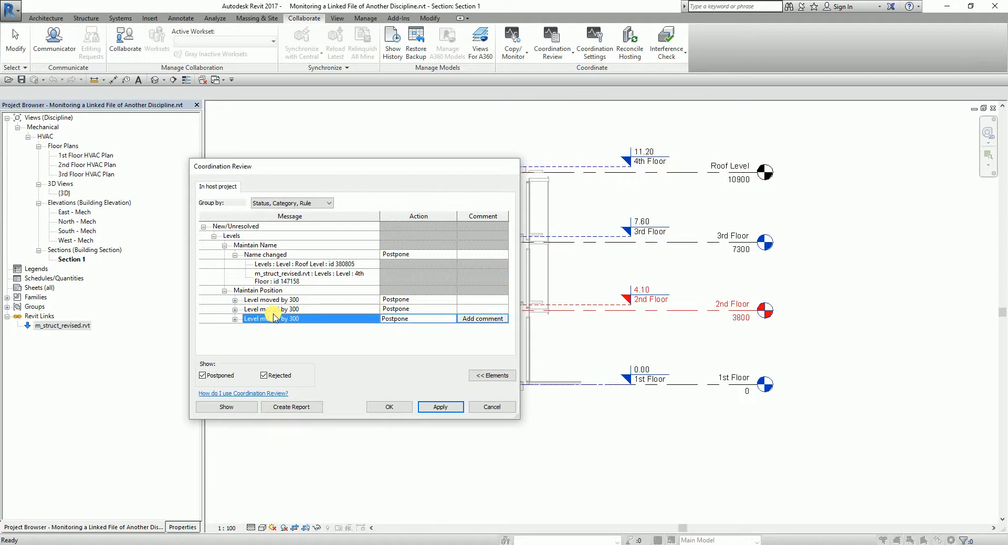
Highlight the Maintain Position entries again and expand them to identify the host and linked level in each pair
{"action": "left_click", "coordinate": [275, 309]}
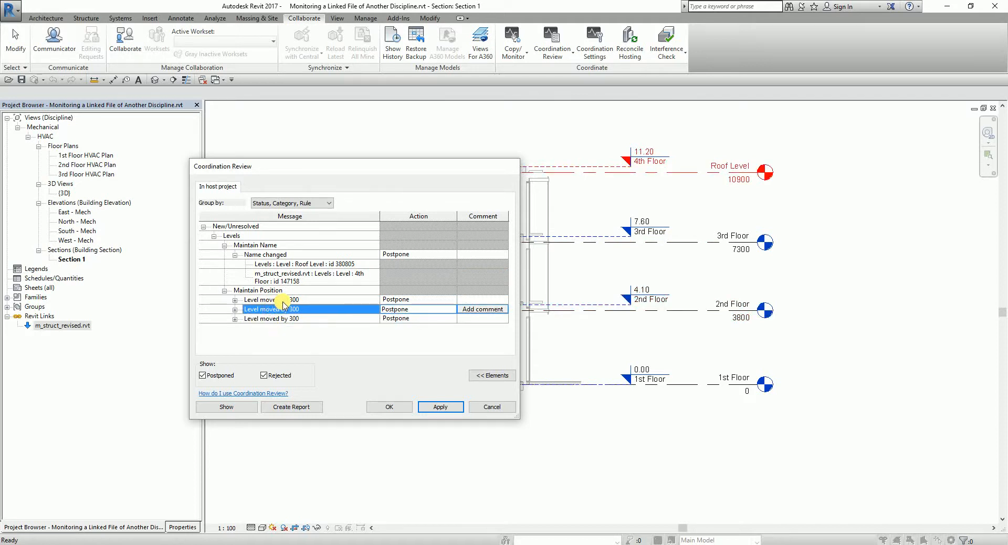
{"action": "left_click", "coordinate": [282, 301]}
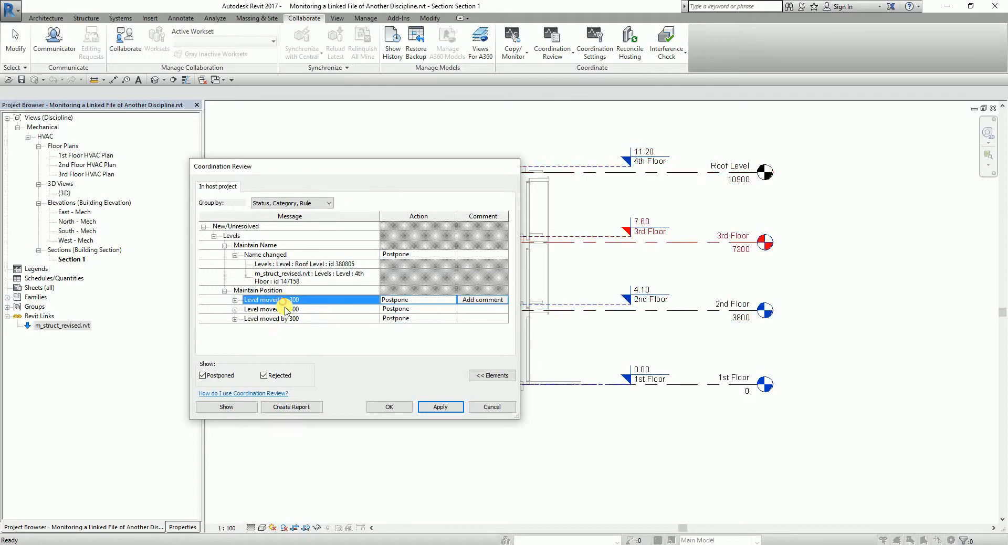
{"action": "left_click", "coordinate": [234, 299]}
{"action": "left_click", "coordinate": [236, 335]}
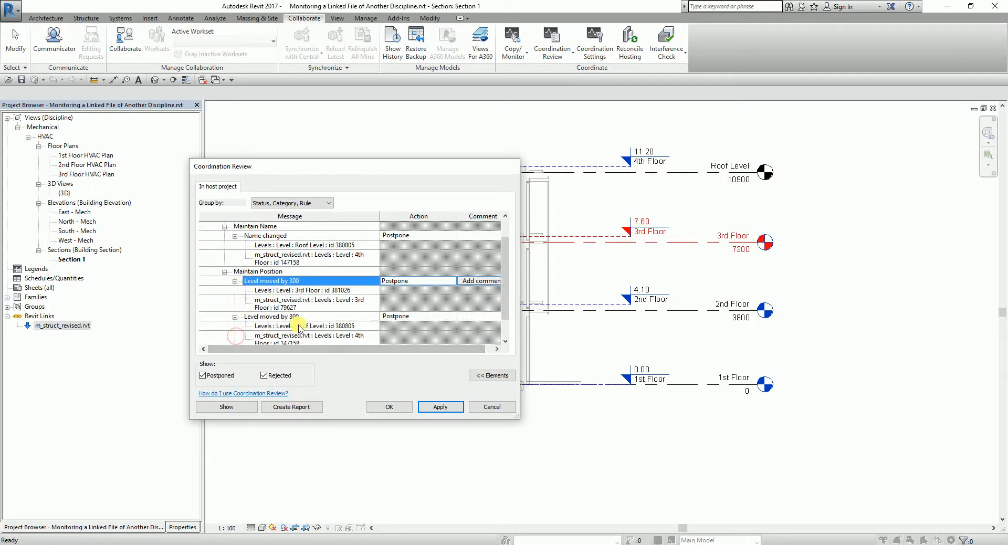
{"action": "scroll", "coordinate": [300, 329], "scroll_direction": "down", "scroll_amount": 1}
{"action": "scroll", "coordinate": [300, 325], "scroll_direction": "down", "scroll_amount": 1}
{"action": "scroll", "coordinate": [308, 308], "scroll_direction": "up", "scroll_amount": 3}
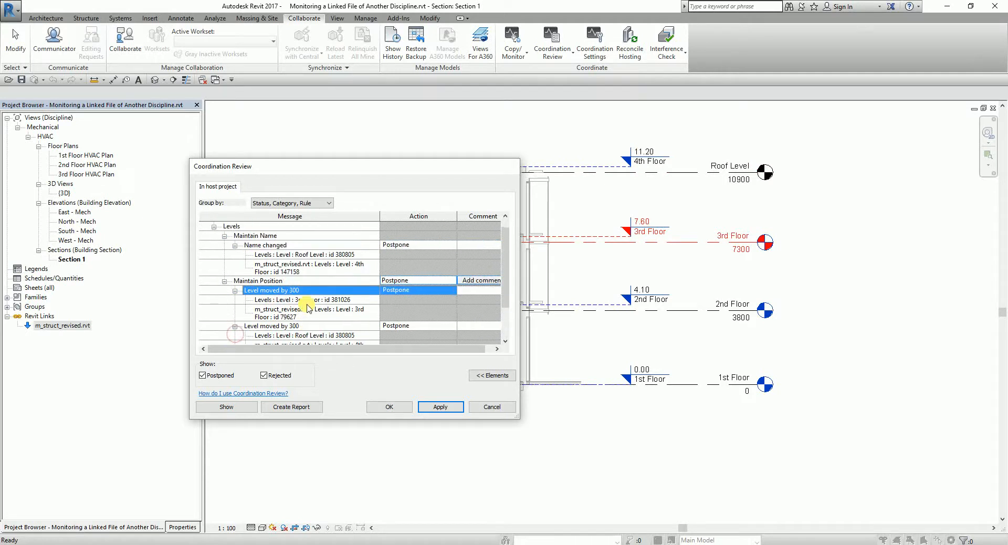
{"action": "scroll", "coordinate": [309, 308], "scroll_direction": "up", "scroll_amount": 1}
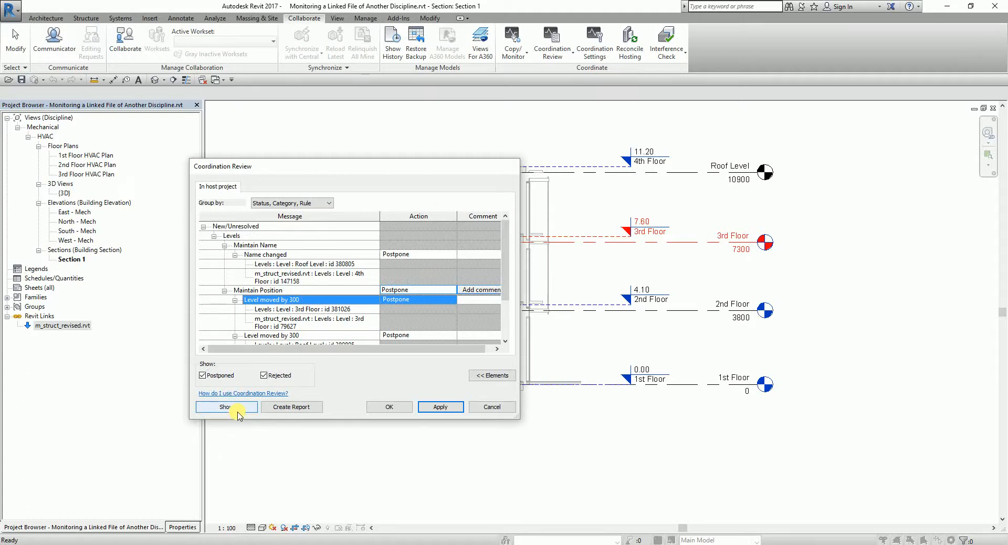
Move the Coordination Review aside and examine the actions available for the Name changed entry
{"action": "left_click", "coordinate": [298, 411]}
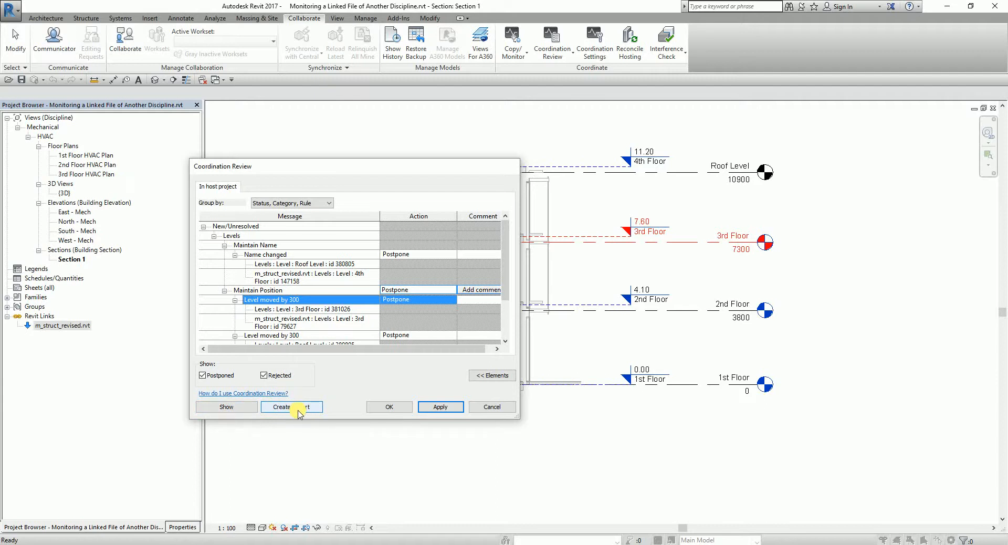
{"action": "left_click_drag", "start_coordinate": [353, 166], "coordinate": [372, 102]}
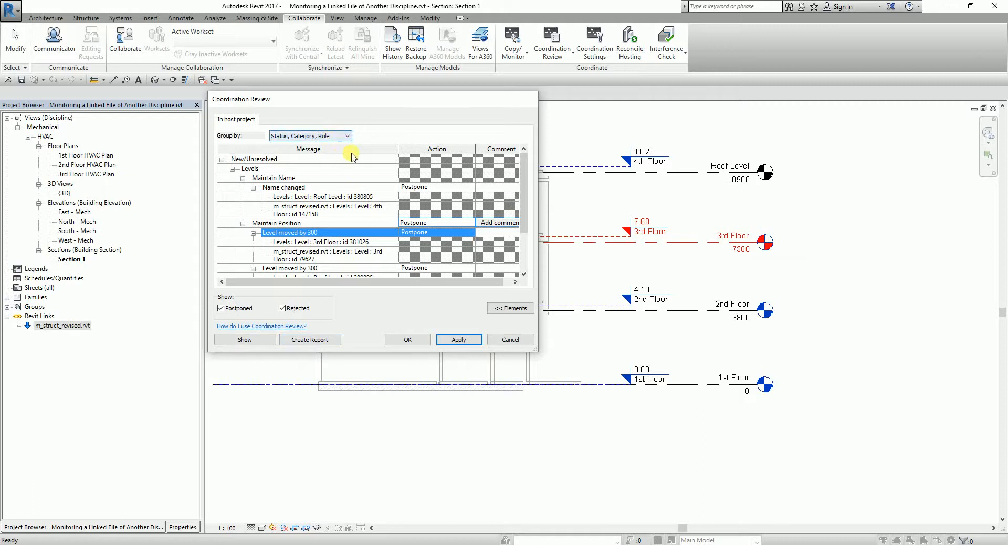
{"action": "left_click", "coordinate": [444, 153]}
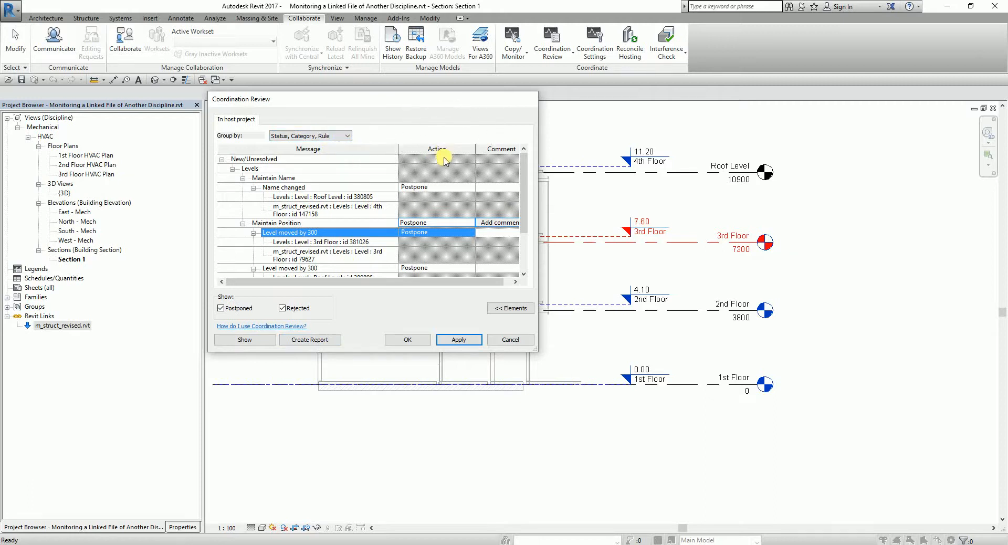
{"action": "left_click", "coordinate": [827, 221]}
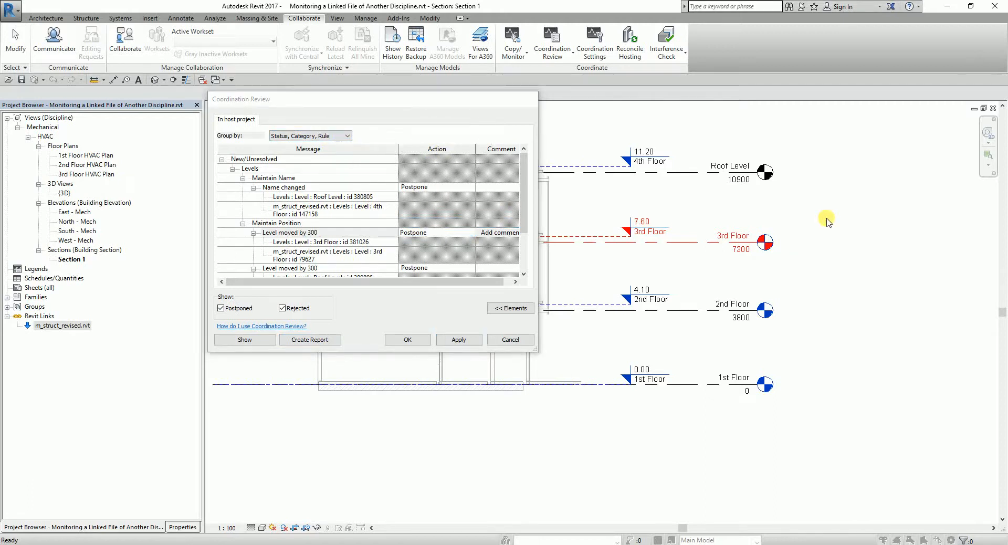
{"action": "left_click", "coordinate": [449, 188]}
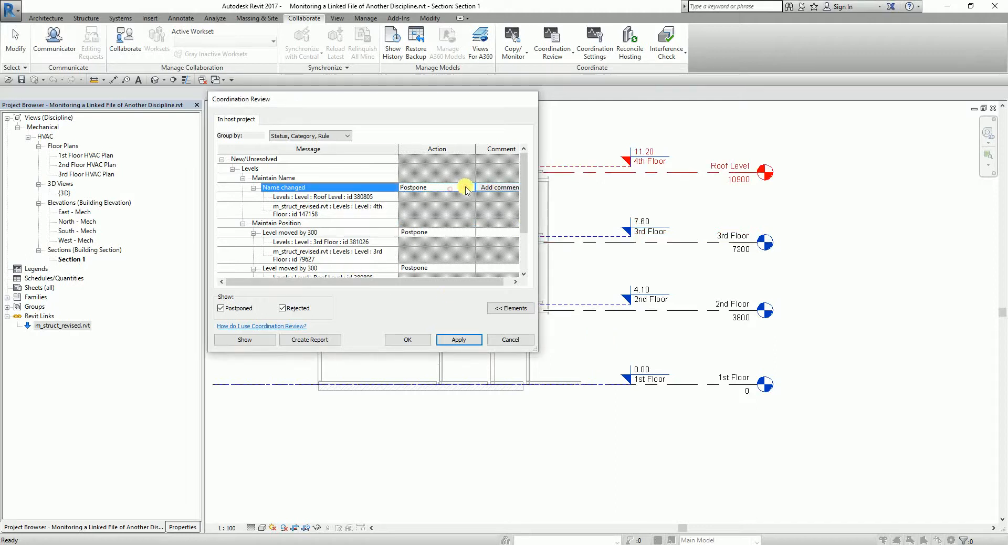
{"action": "left_click", "coordinate": [473, 188]}
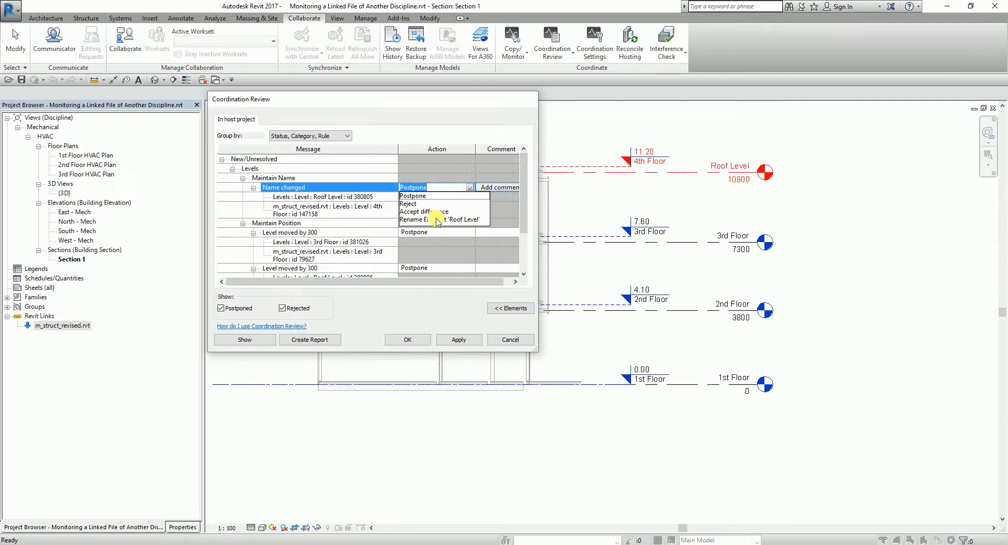
{"action": "left_click", "coordinate": [301, 197]}
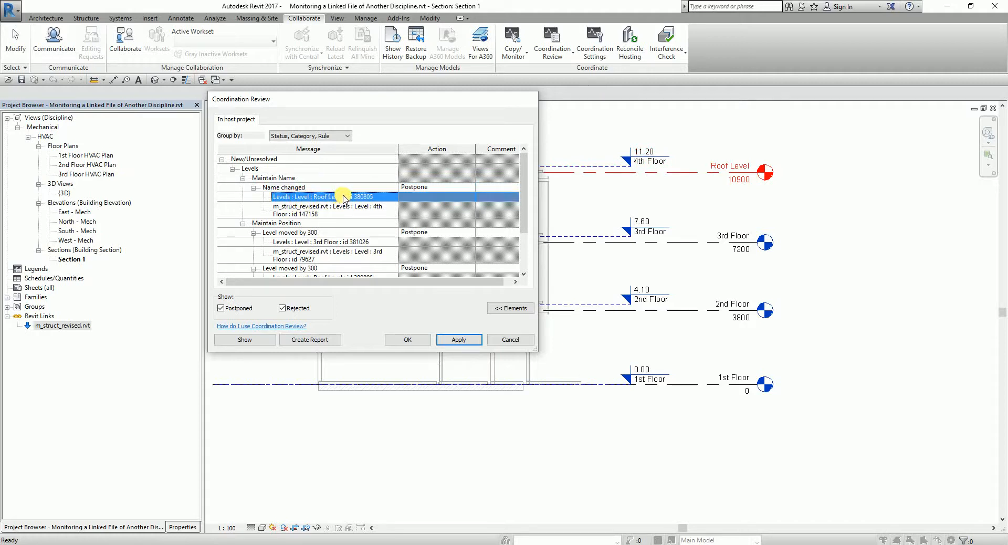
Set the action of the Name changed entry to Rename Element 'Roof Level'
{"action": "left_click", "coordinate": [472, 188]}
{"action": "left_click", "coordinate": [472, 188]}
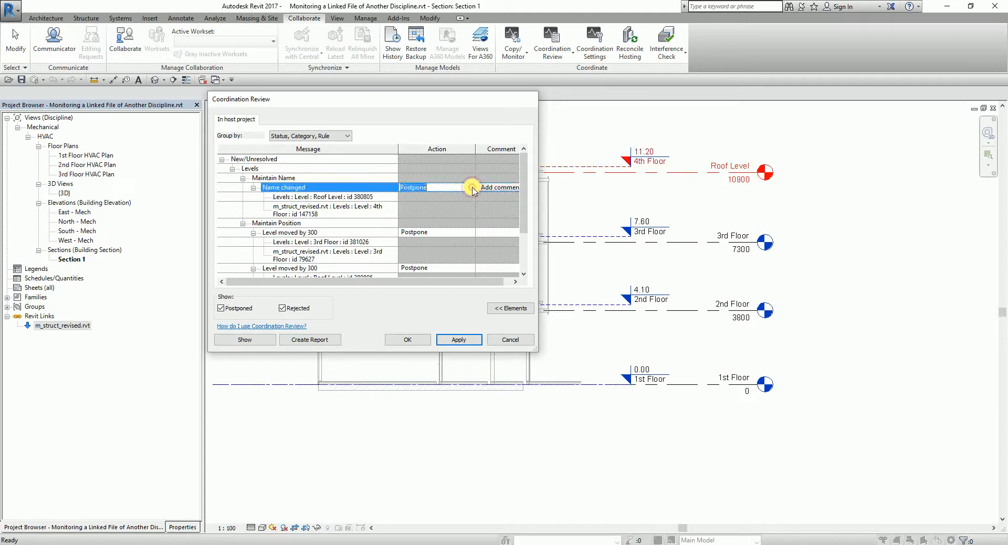
{"action": "left_click", "coordinate": [472, 188]}
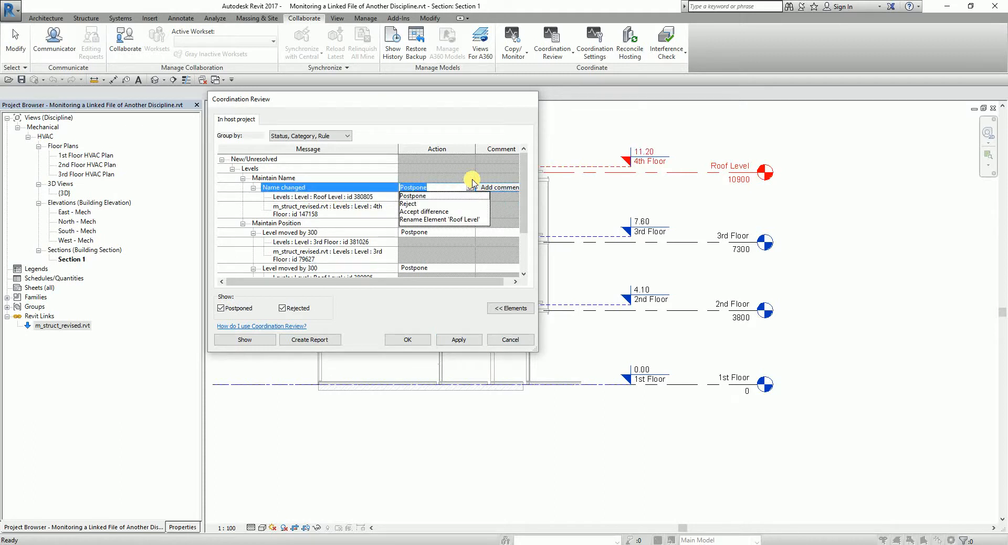
{"action": "left_click", "coordinate": [439, 219]}
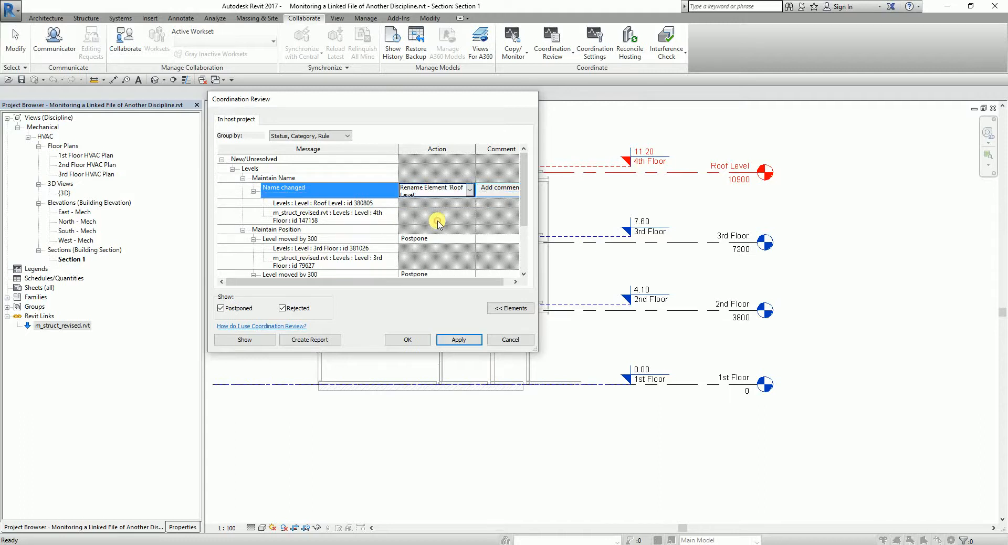
{"action": "left_click", "coordinate": [452, 190]}
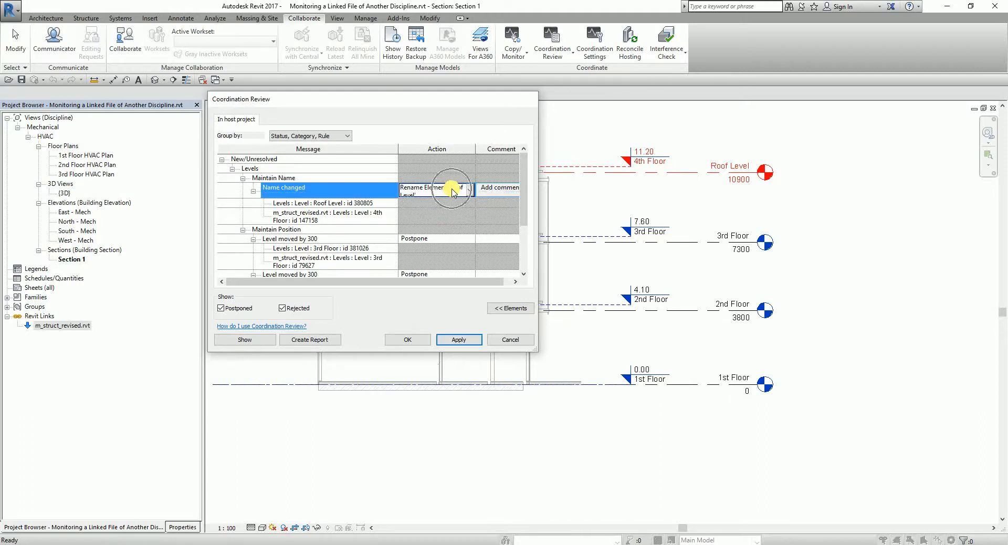
{"action": "key", "text": "ctrl"}
{"action": "key", "text": "ctrl"}
{"action": "key", "text": "ctrl"}
{"action": "key", "text": "ctrl"}
{"action": "key", "text": "ctrl"}
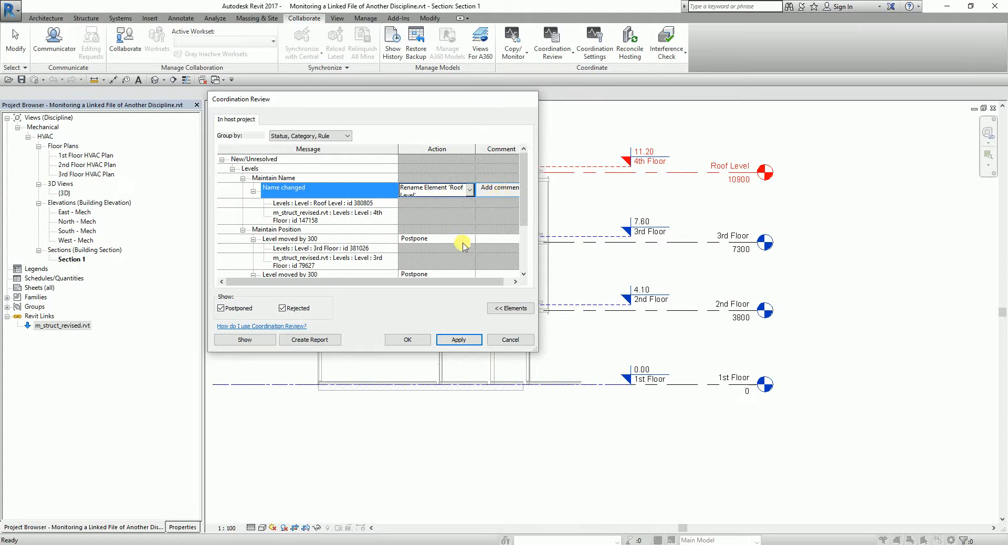
Set the action of the 3rd Floor entry under Maintain Position to Move Level '3rd Floor'
{"action": "left_click_drag", "start_coordinate": [524, 177], "coordinate": [524, 211]}
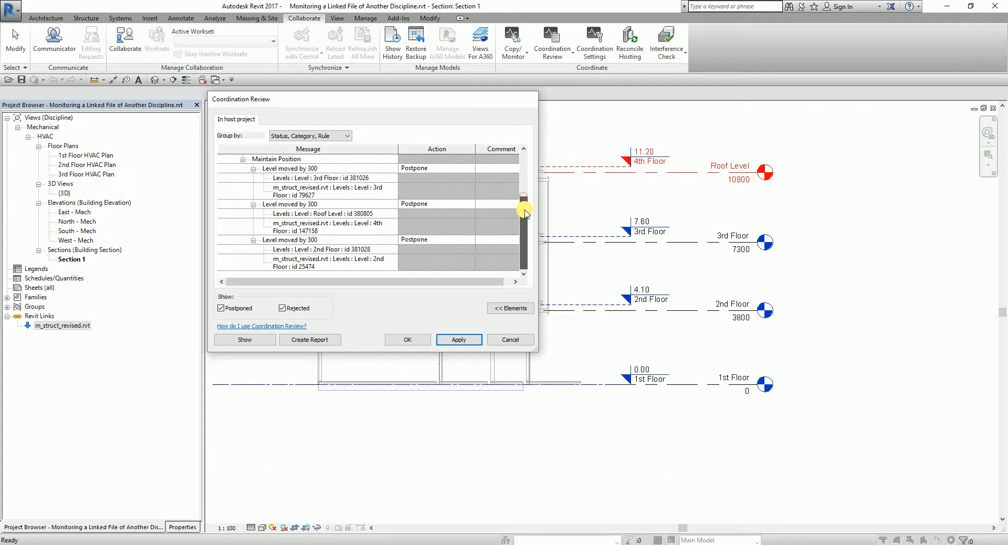
{"action": "left_click", "coordinate": [473, 169]}
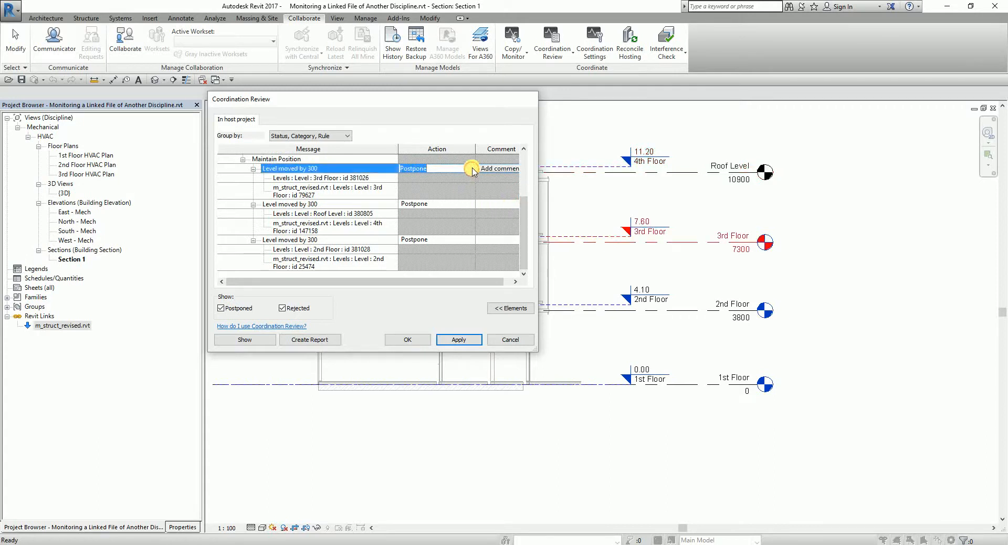
{"action": "left_click", "coordinate": [472, 169]}
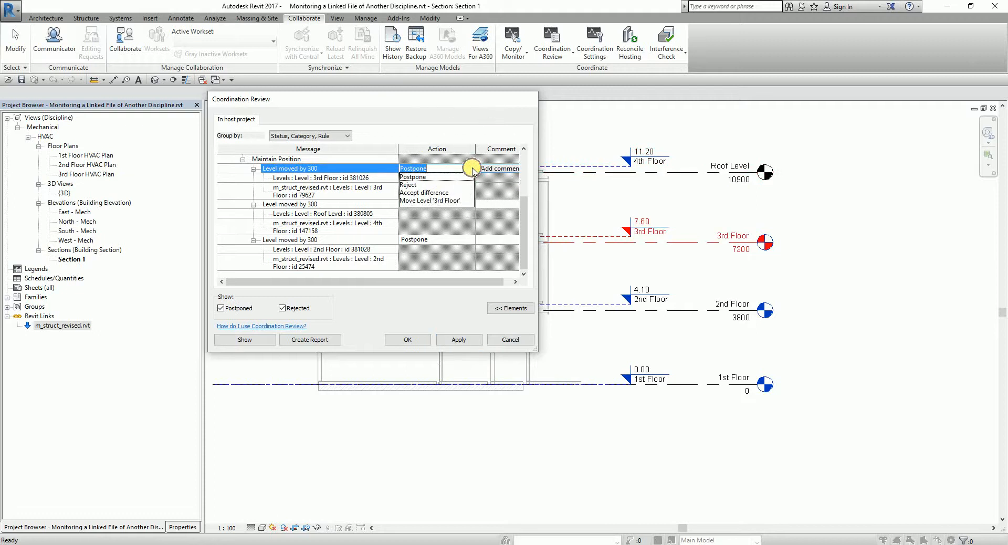
{"action": "left_click", "coordinate": [436, 200]}
Set the remaining Maintain Position entries to Move Level 'Roof Level' and Move Level '2nd Floor'
{"action": "left_click", "coordinate": [471, 204]}
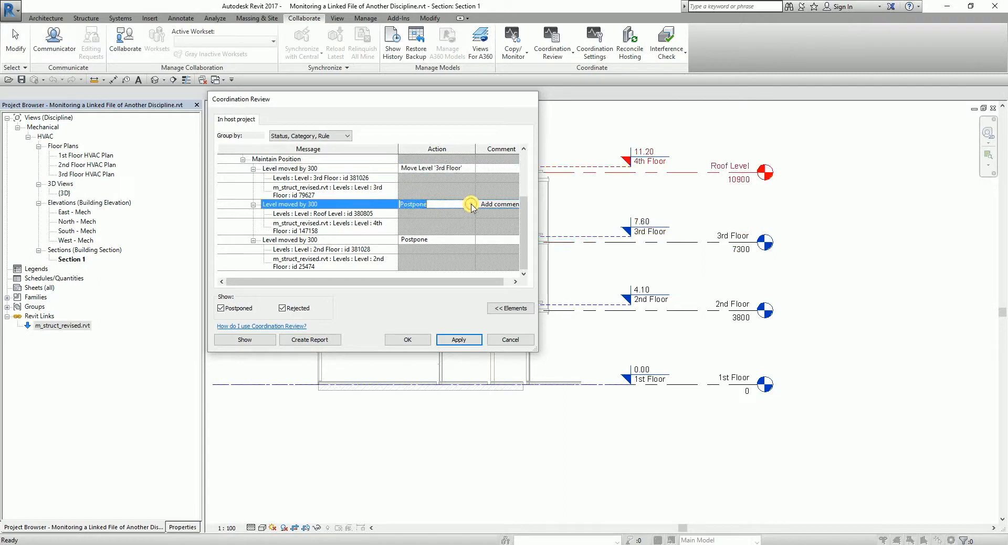
{"action": "left_click", "coordinate": [470, 204]}
{"action": "left_click", "coordinate": [453, 235]}
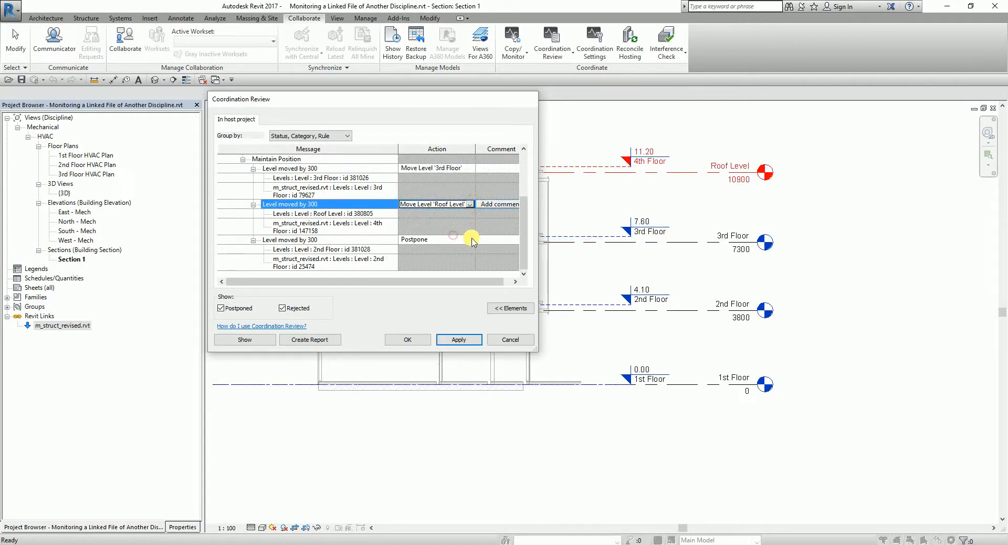
{"action": "left_click", "coordinate": [471, 240]}
{"action": "left_click", "coordinate": [470, 240]}
{"action": "left_click", "coordinate": [444, 273]}
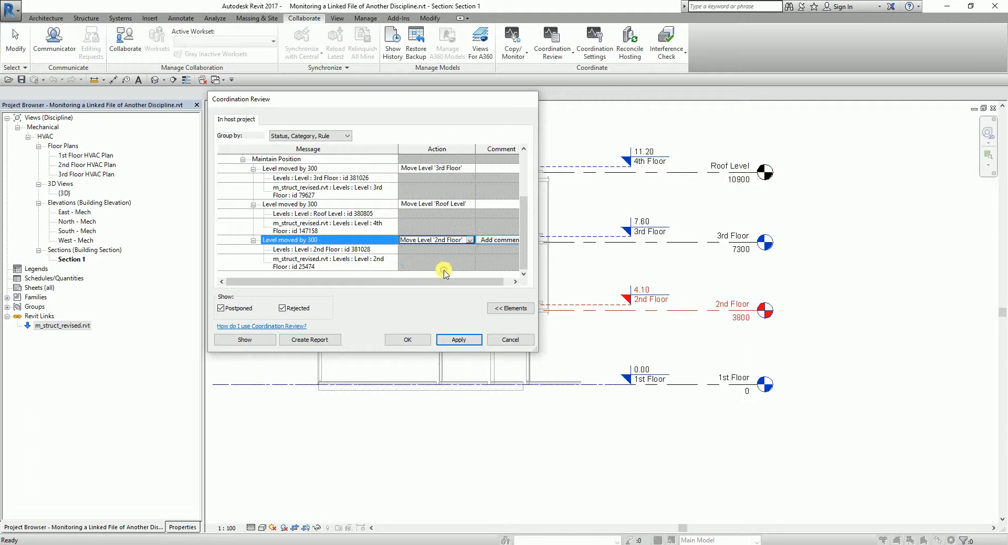
{"action": "left_click", "coordinate": [761, 264]}
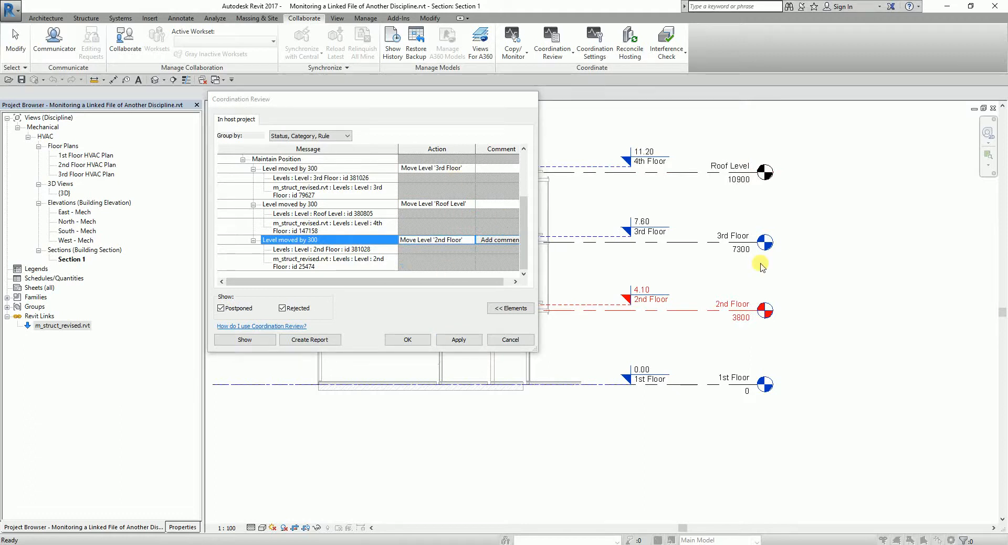
Accept the Coordination Review actions and resolve the curtain wall mullion errors by deleting the affected elements
{"action": "left_click", "coordinate": [409, 341]}
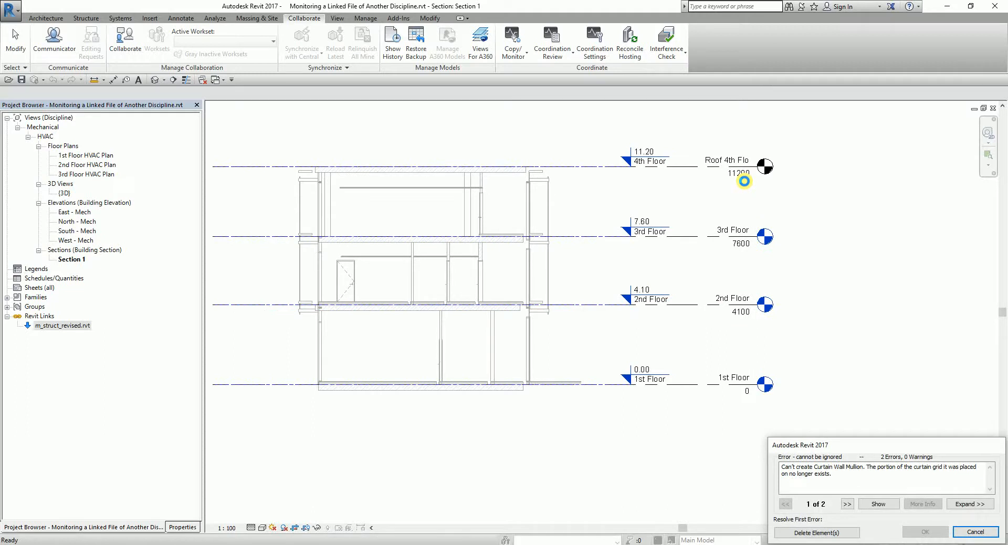
{"action": "left_click_drag", "start_coordinate": [840, 444], "coordinate": [512, 179]}
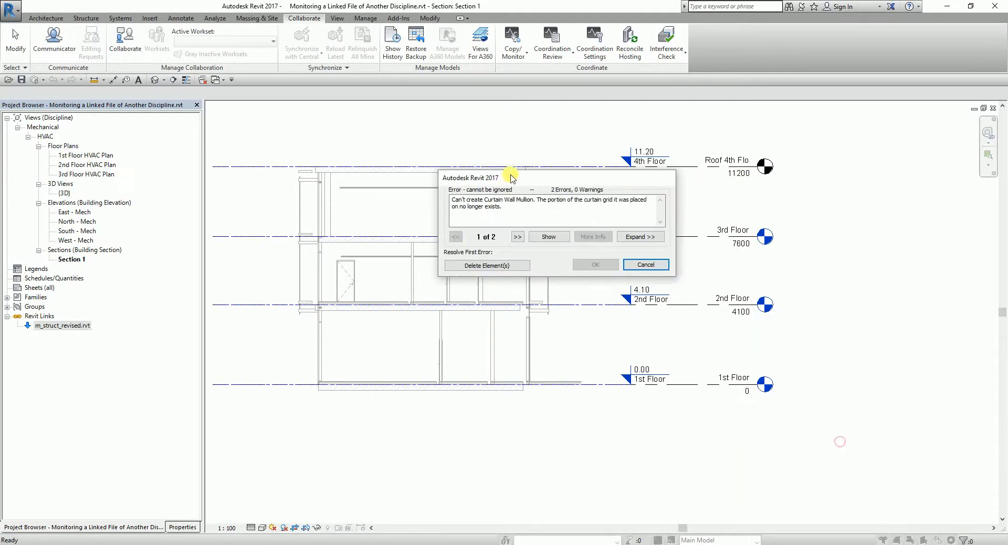
{"action": "left_click", "coordinate": [494, 266]}
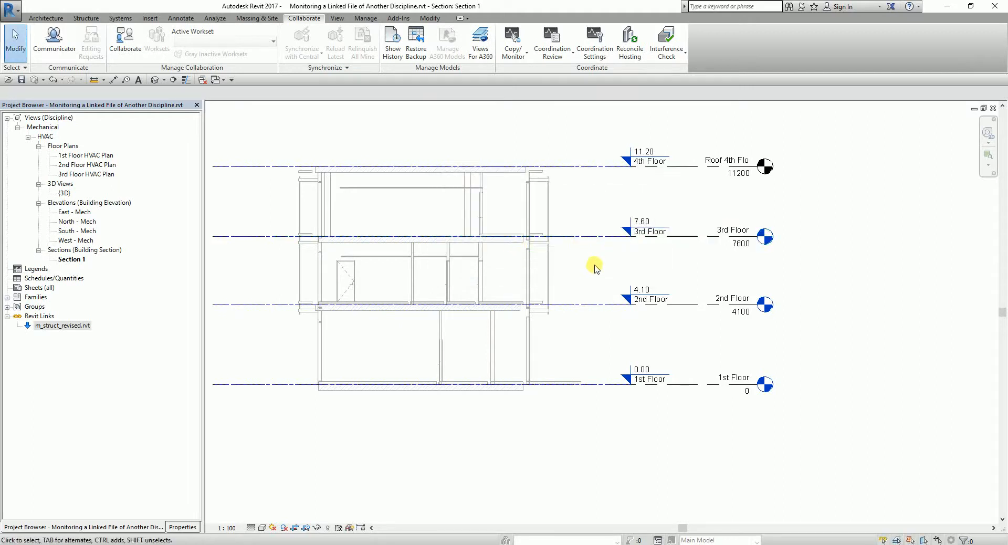
{"action": "middle_click_drag", "start_coordinate": [595, 268], "coordinate": [621, 303]}
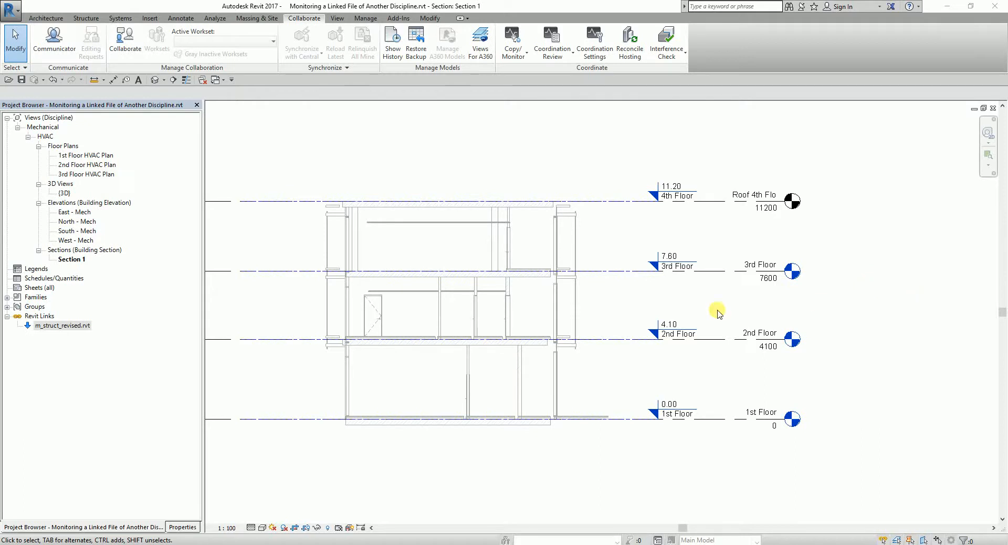
{"action": "scroll", "coordinate": [667, 395], "scroll_direction": "up", "scroll_amount": 4}
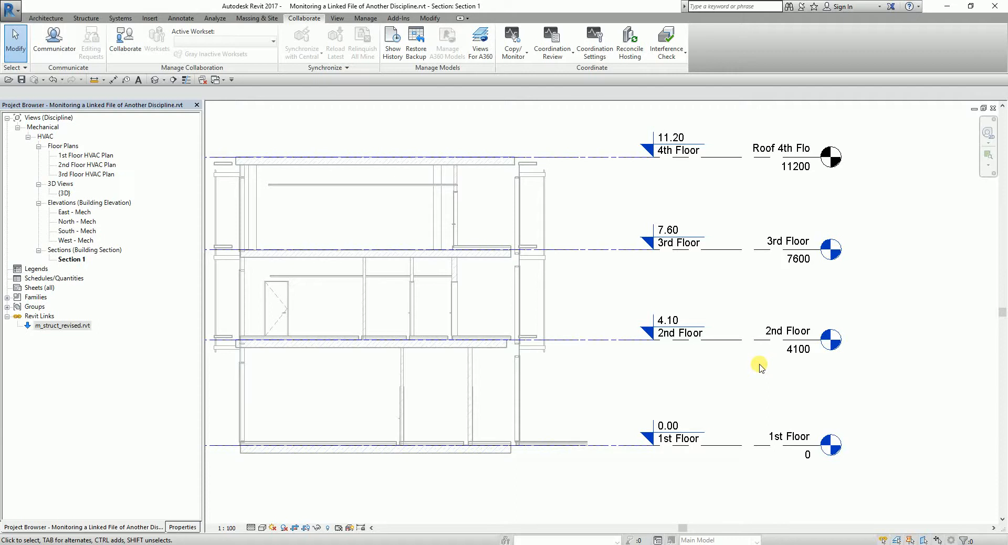
{"action": "left_click", "coordinate": [512, 53]}
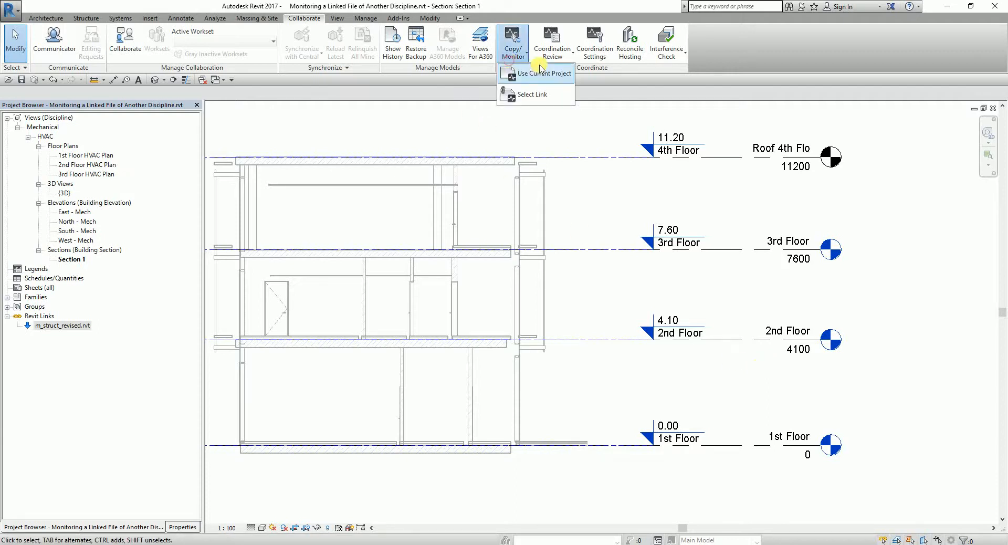
{"action": "left_click", "coordinate": [645, 81]}
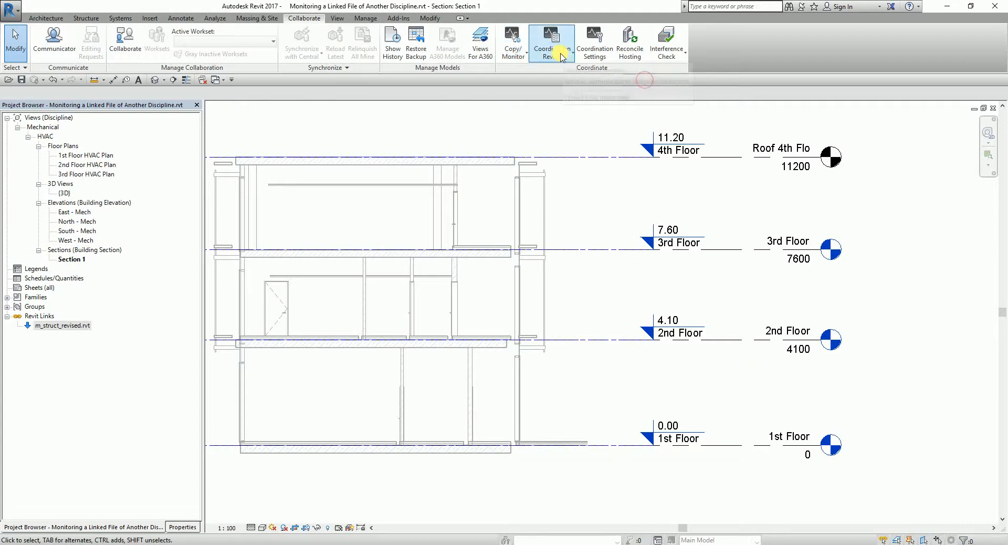